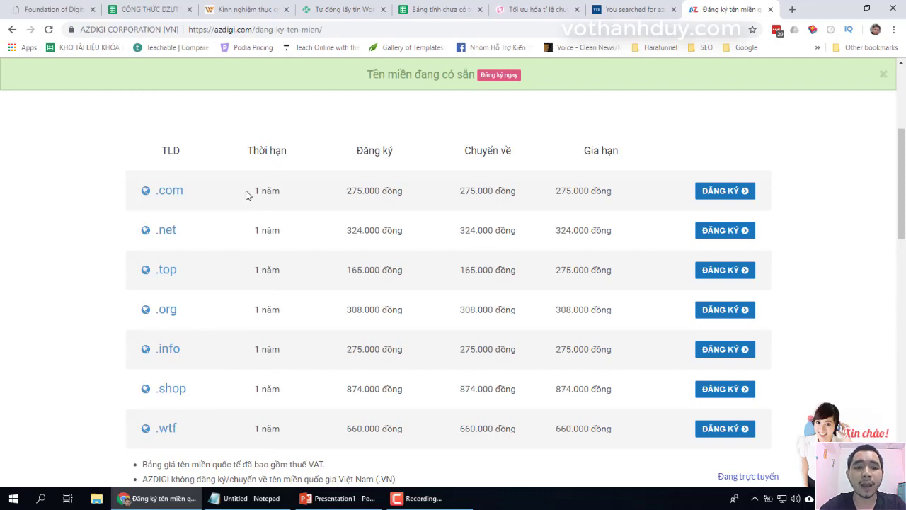
# - Point out the .com price, then paste biquyetkhoinghieponline into the domain search box
pyautogui.moveTo(153, 190); pyautogui.dragTo(206, 233)
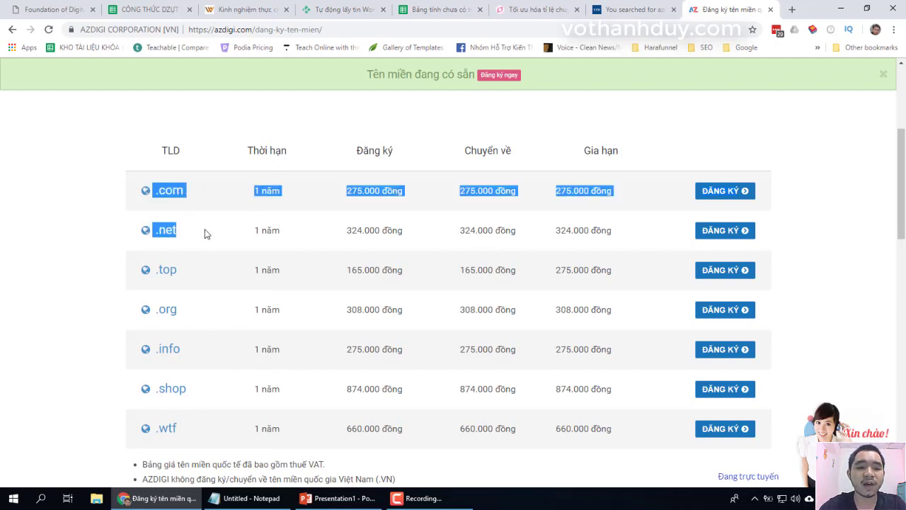
pyautogui.click(204, 233)
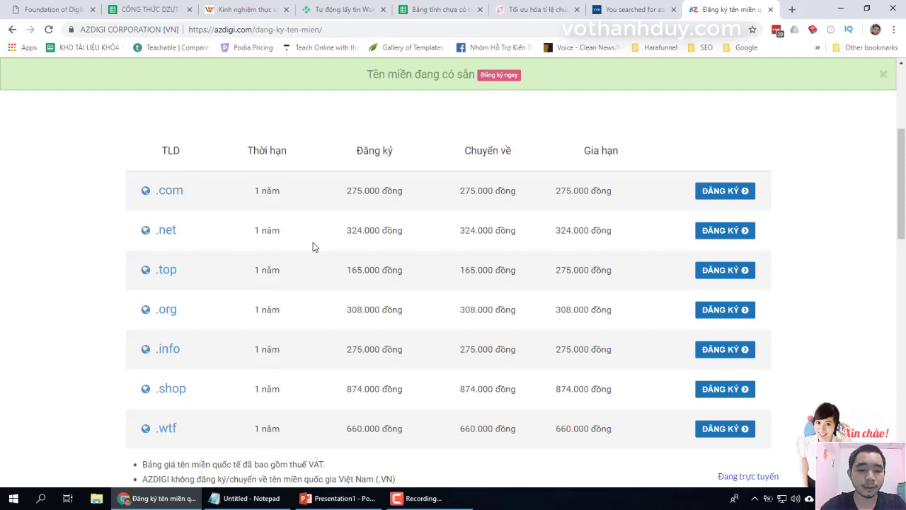
pyautogui.scroll(2, 325, 256)
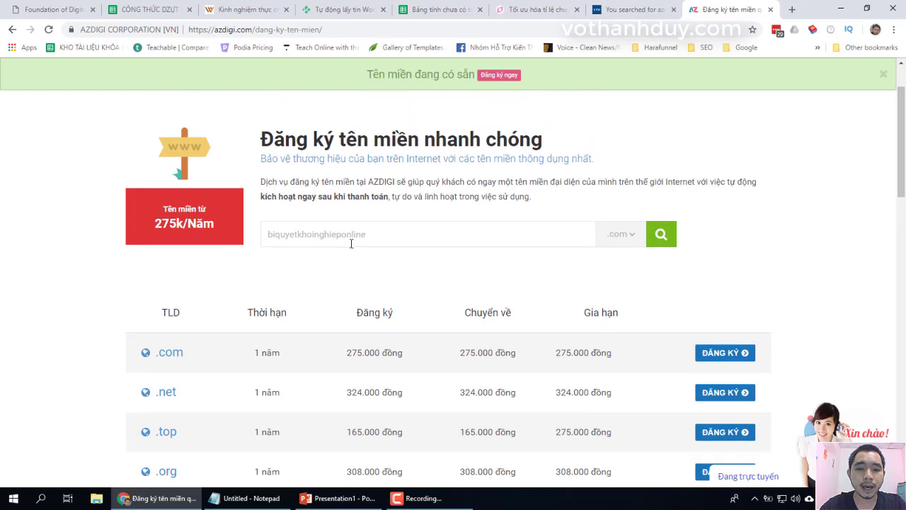
pyautogui.click(378, 238)
pyautogui.write('biquyetkhoinghieponline')
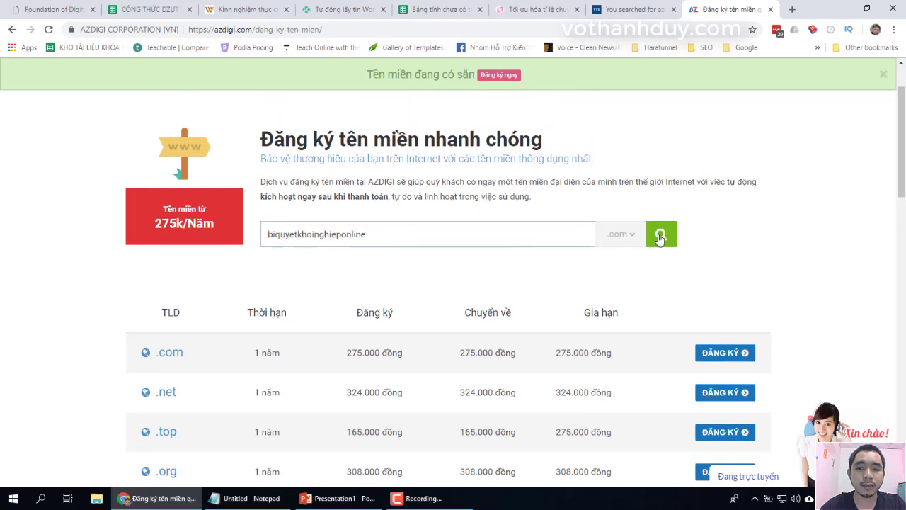
# - Look up biquyetkhoinghieponline.com and add it to the cart for a 1-year registration
pyautogui.click(503, 77)
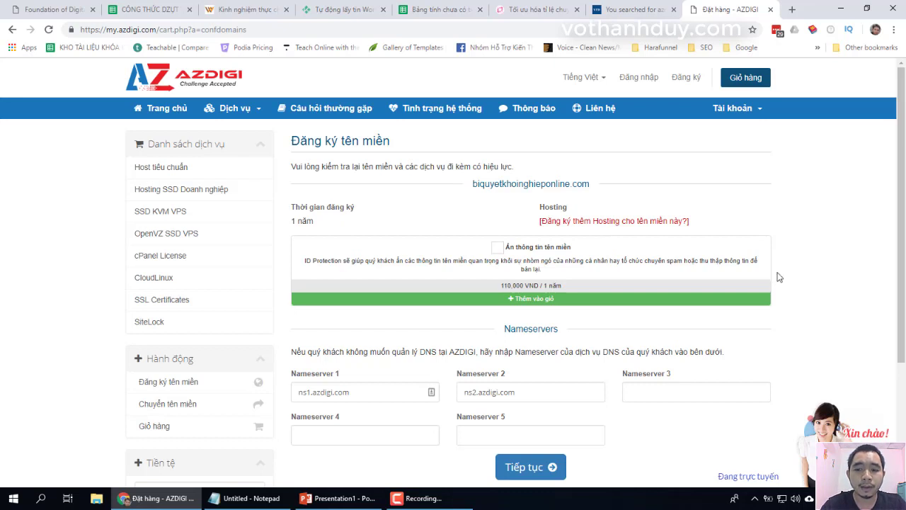
# - Add hosting for the domain and bring up the standard Linux plans AZH SSD 1–5
pyautogui.click(650, 221)
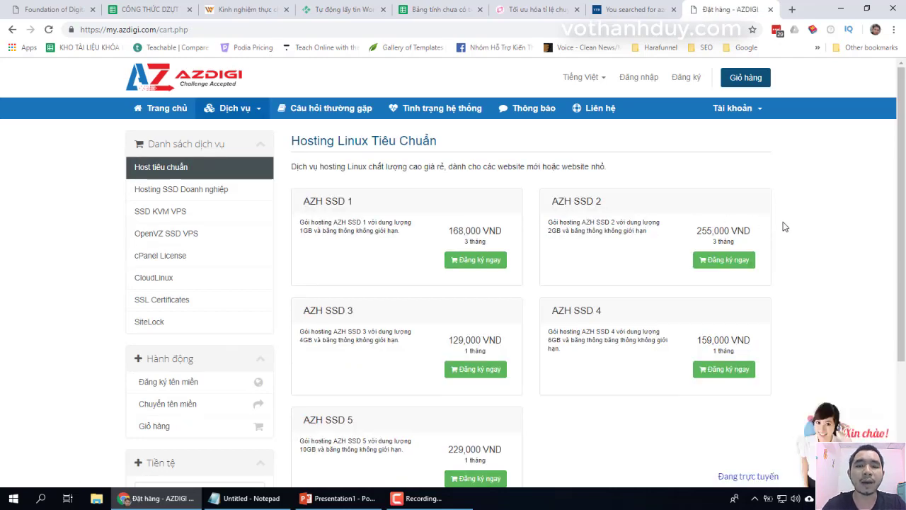
pyautogui.scroll(-2, 802, 244)
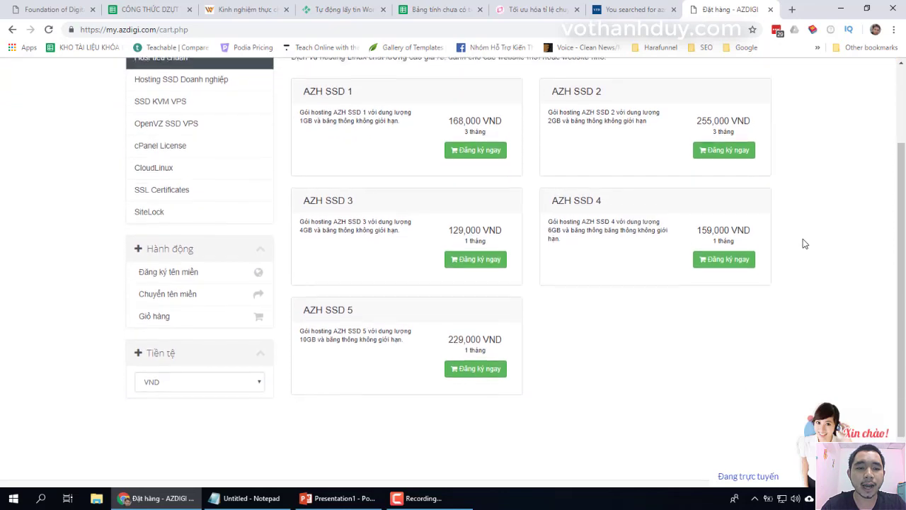
pyautogui.scroll(1, 803, 244)
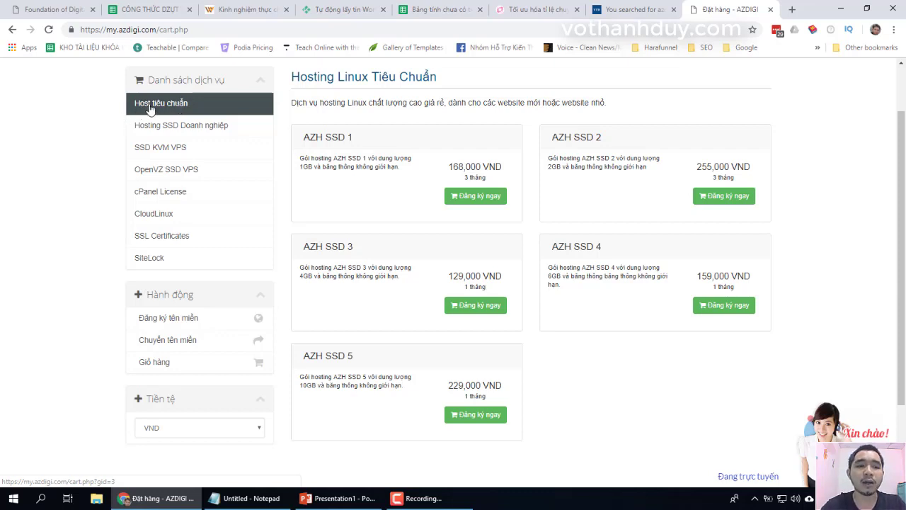
pyautogui.click(152, 104)
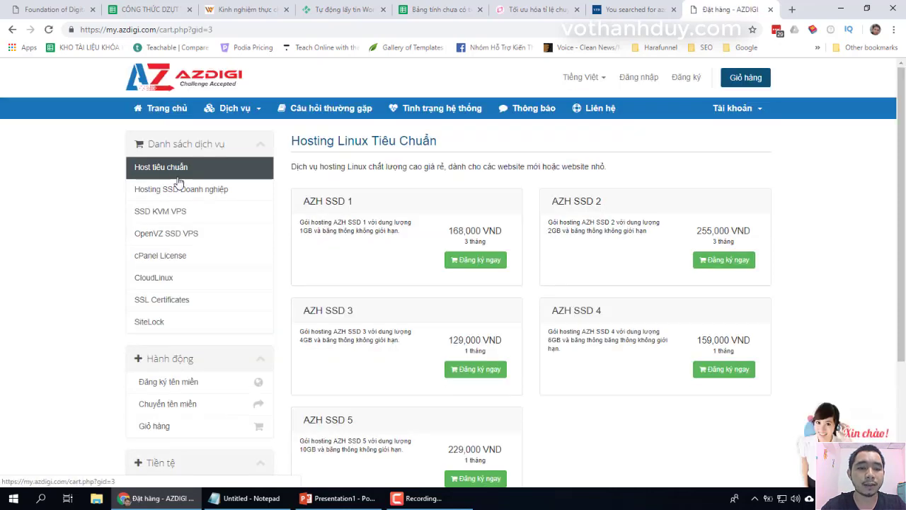
pyautogui.scroll(-1, 330, 221)
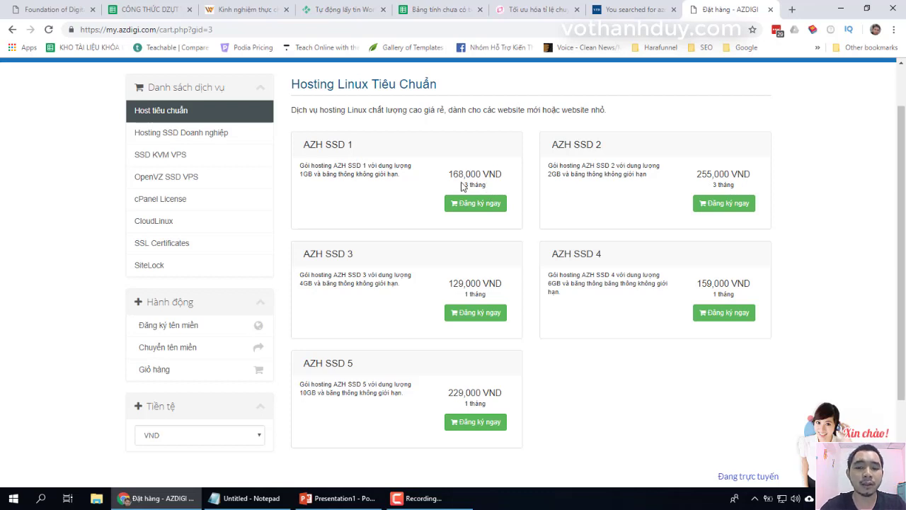
# - Launch Calculator and compute 168000/3, giving 56,000 per month
pyautogui.click(13, 498)
pyautogui.write('cal')
pyautogui.press('Return')
pyautogui.write('16')
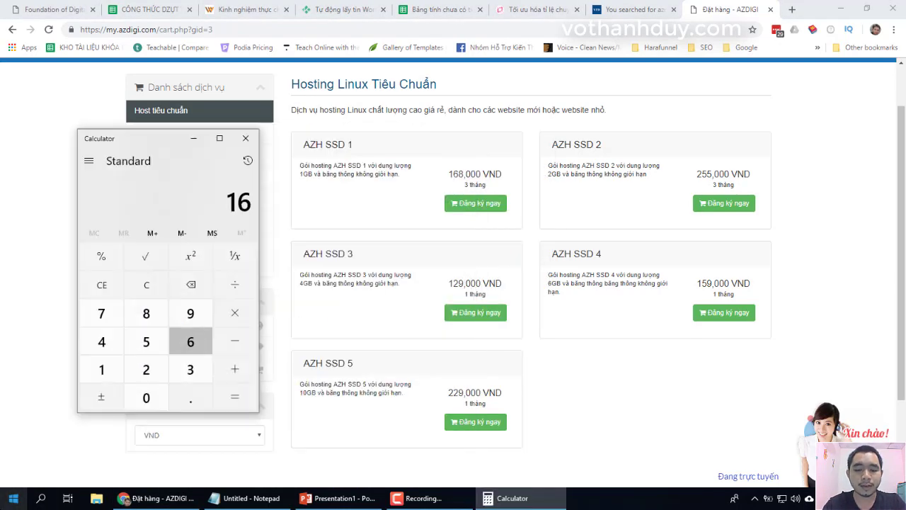
pyautogui.write('8000/3')
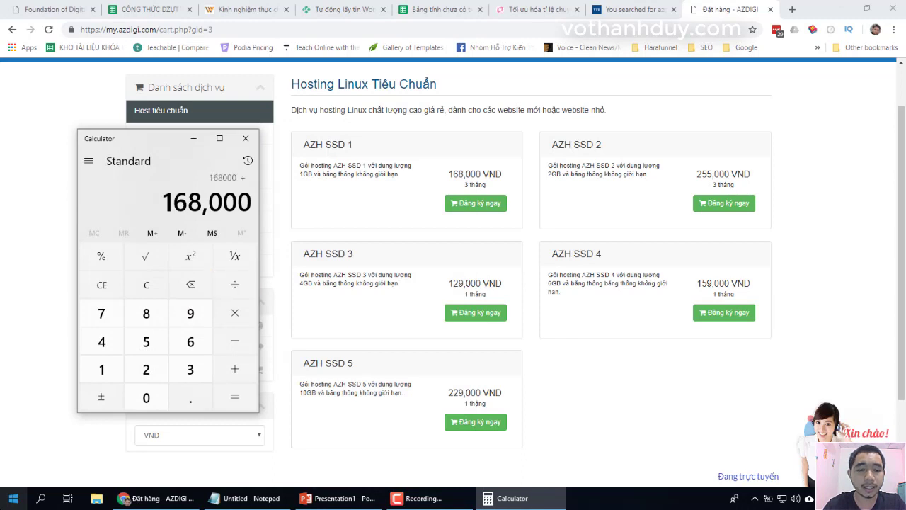
pyautogui.press('Return')
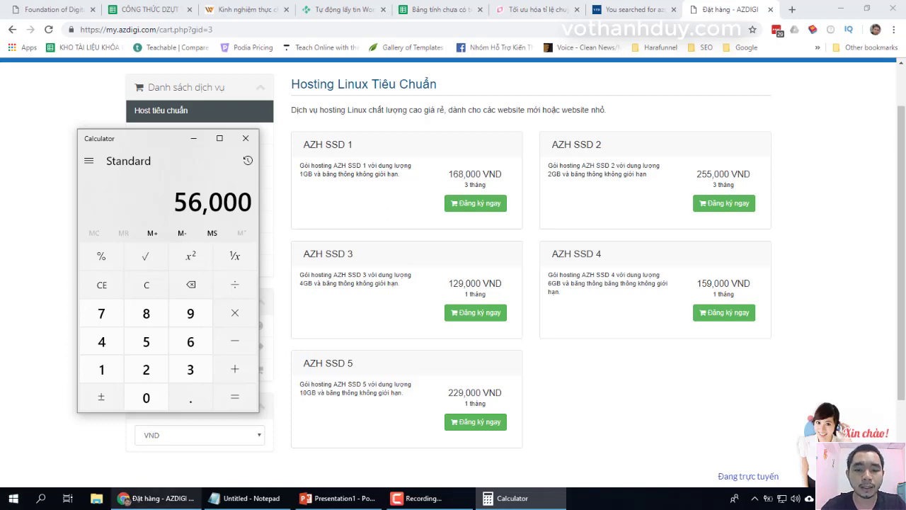
# - Divide 56,000 by 3 again for 1,866.666666666667 and hide Calculator
pyautogui.click(498, 497)
pyautogui.click(497, 498)
pyautogui.click(498, 498)
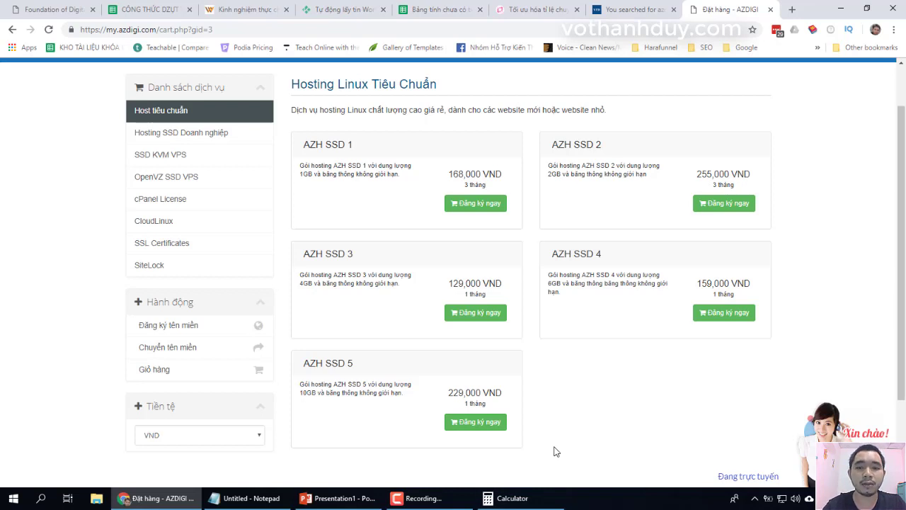
pyautogui.click(504, 497)
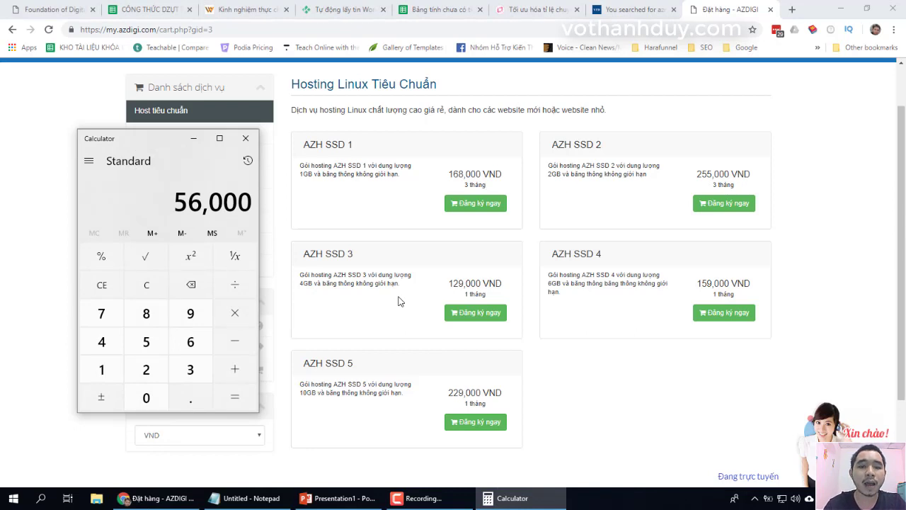
pyautogui.write('/3')
pyautogui.press('Return')
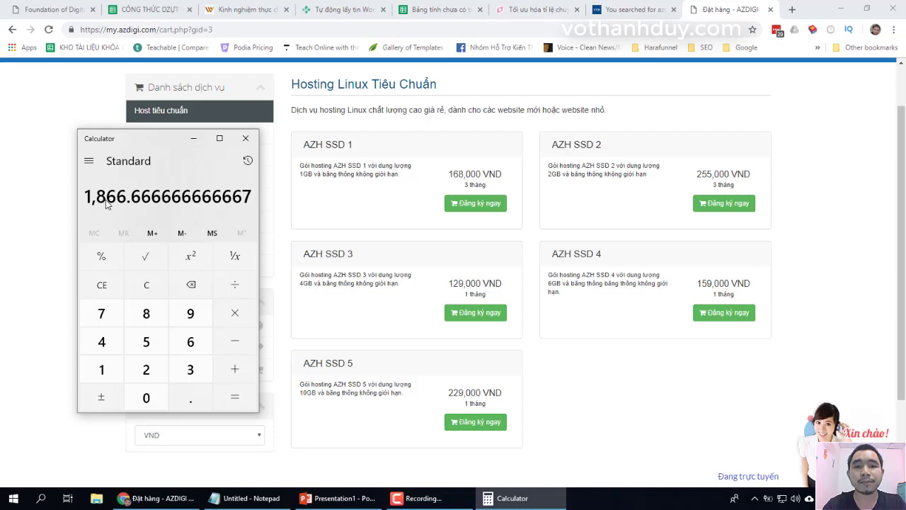
pyautogui.click(554, 502)
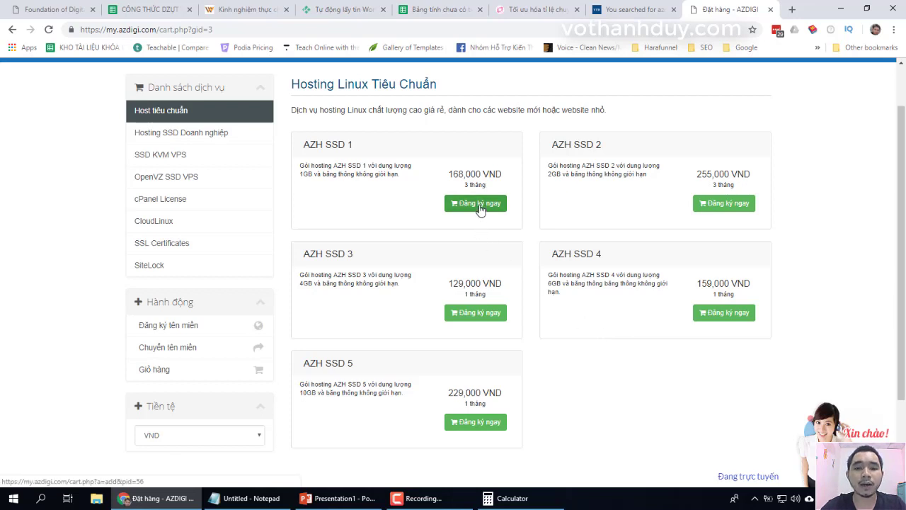
# - Order AZH SSD 1 and reach the step offering biquyetkhoinghieponline.com from the cart
pyautogui.click(480, 205)
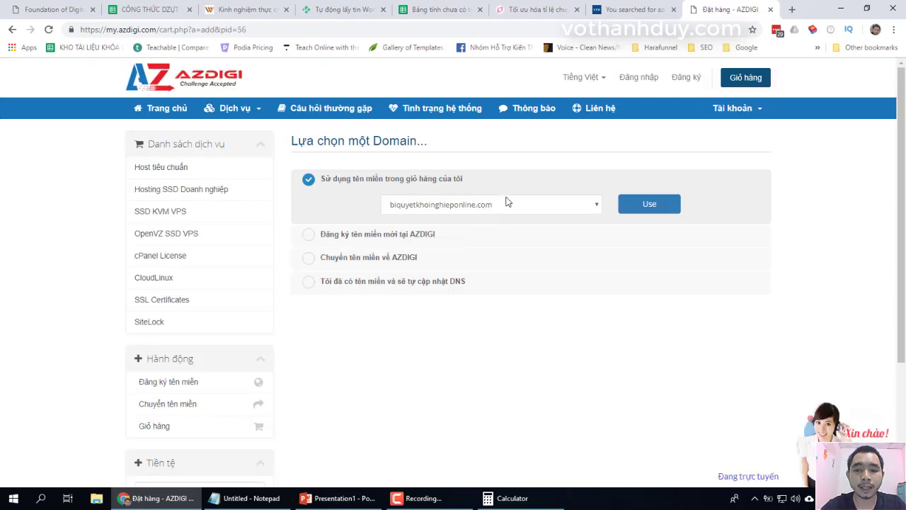
# - Use the cart domain for AZH SSD 1, reaching setup with a 184,800 VND total
pyautogui.click(650, 209)
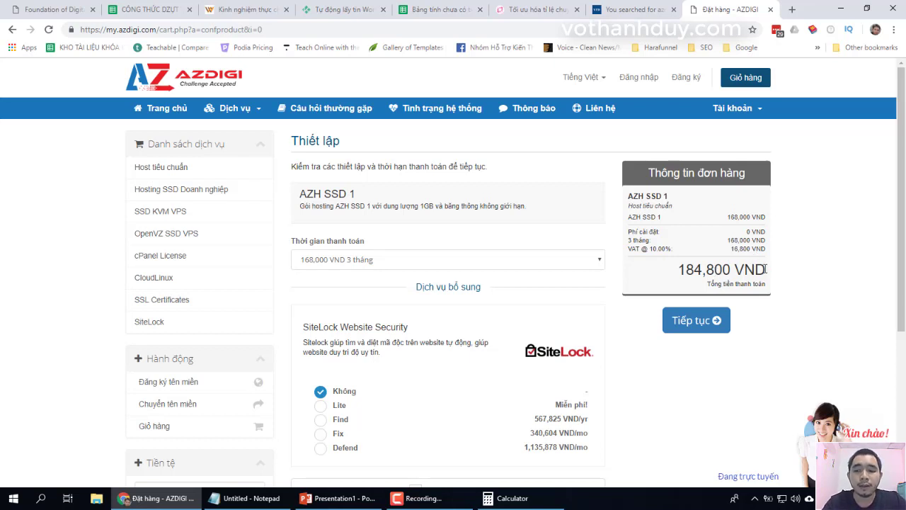
pyautogui.click(525, 262)
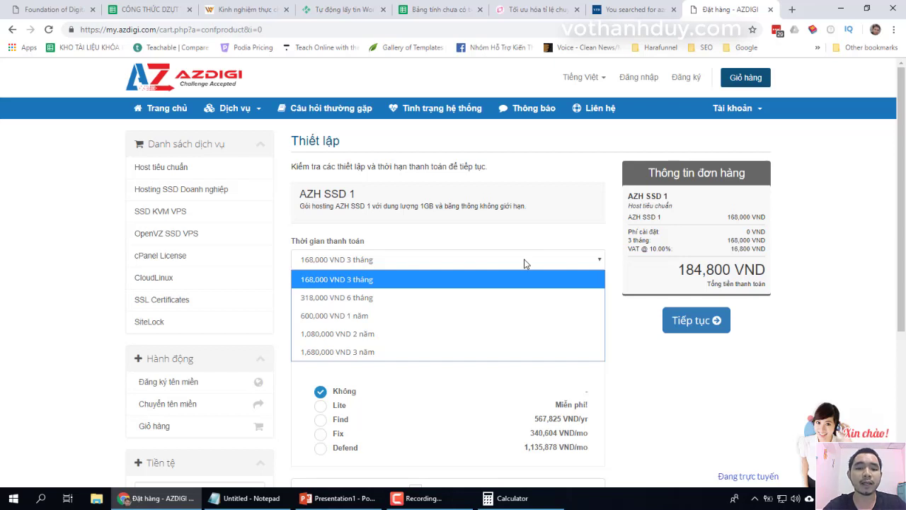
# - Choose 1-year billing at 600,000 VND, raising the order total to 660,000 VND
pyautogui.click(439, 315)
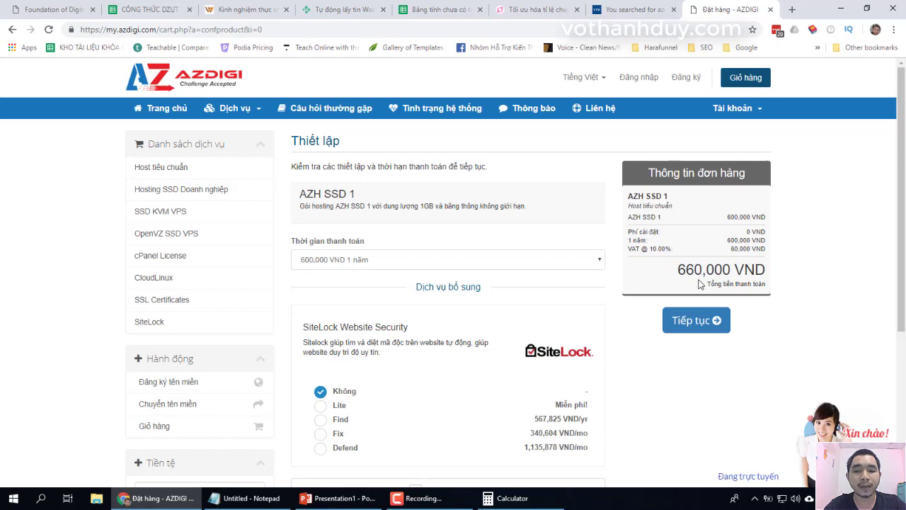
pyautogui.moveTo(517, 504)
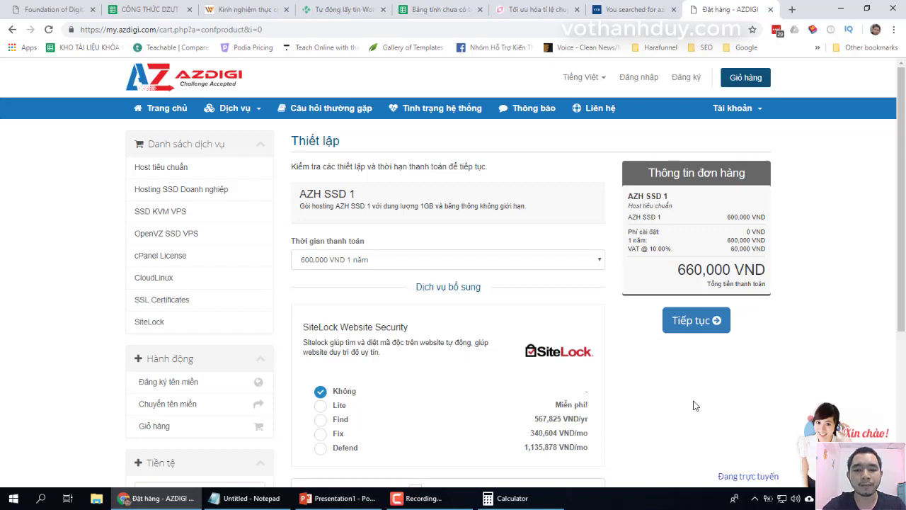
# - Clear Calculator and compute 660000/12, giving 55,000 per month
pyautogui.click(506, 498)
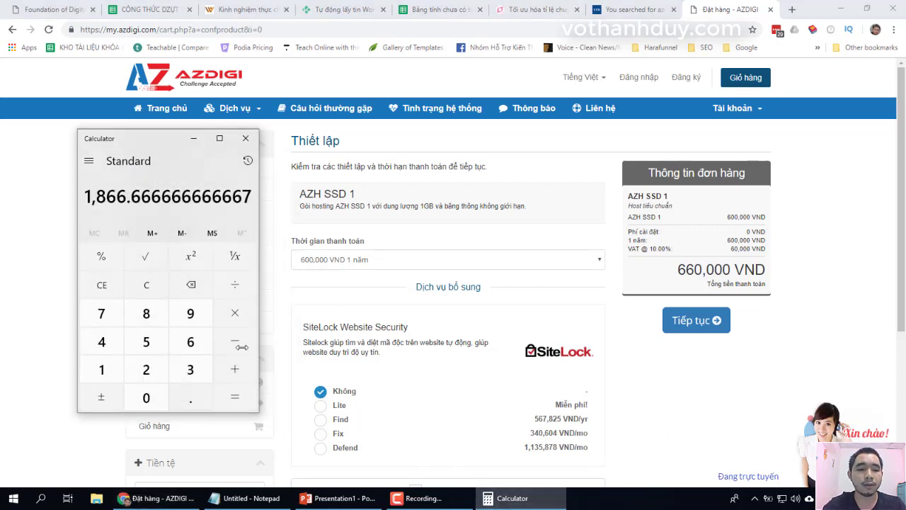
pyautogui.click(153, 289)
pyautogui.write('6600000')
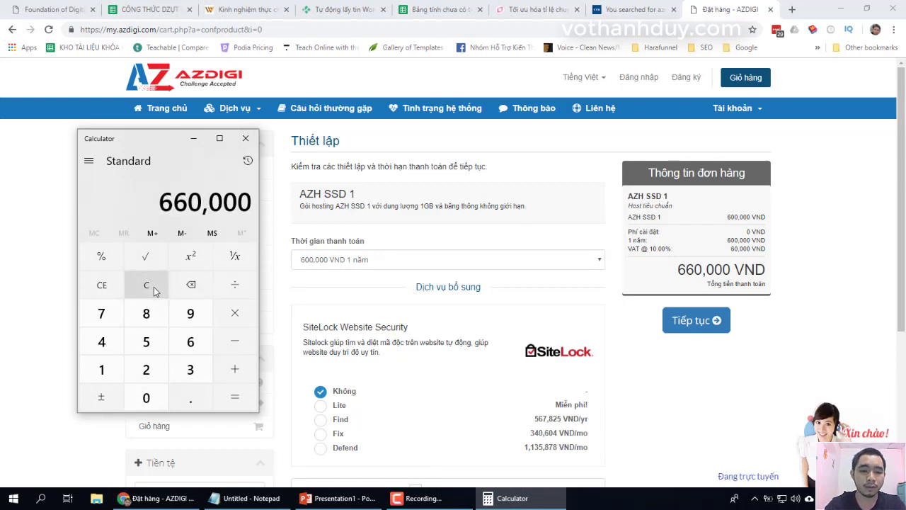
pyautogui.press('/')
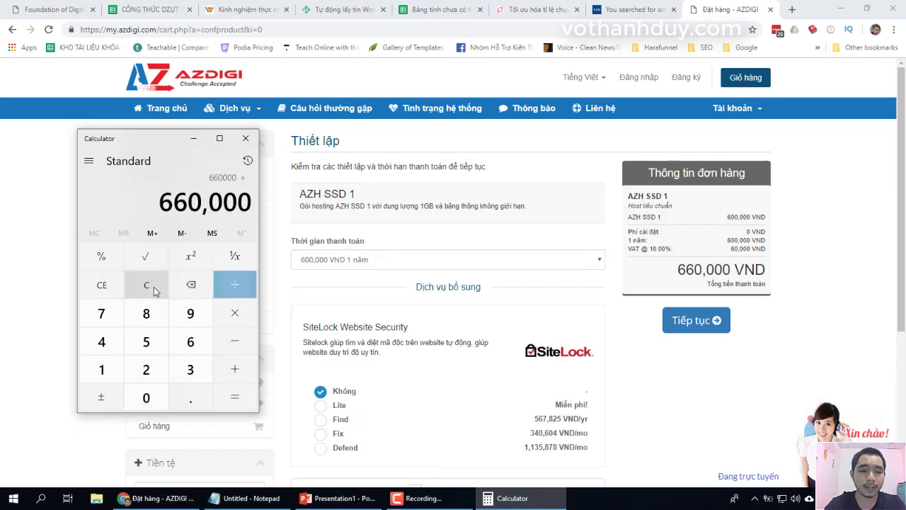
pyautogui.write('12')
pyautogui.press('Return')
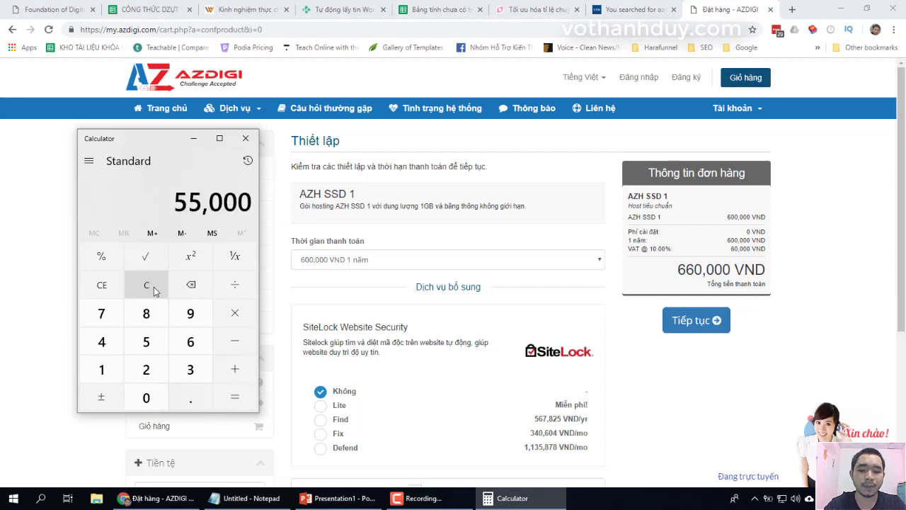
# - Divide 55,000 by 30 for about 1,833 per day, then return to the setup page
pyautogui.press('/')
pyautogui.write('30')
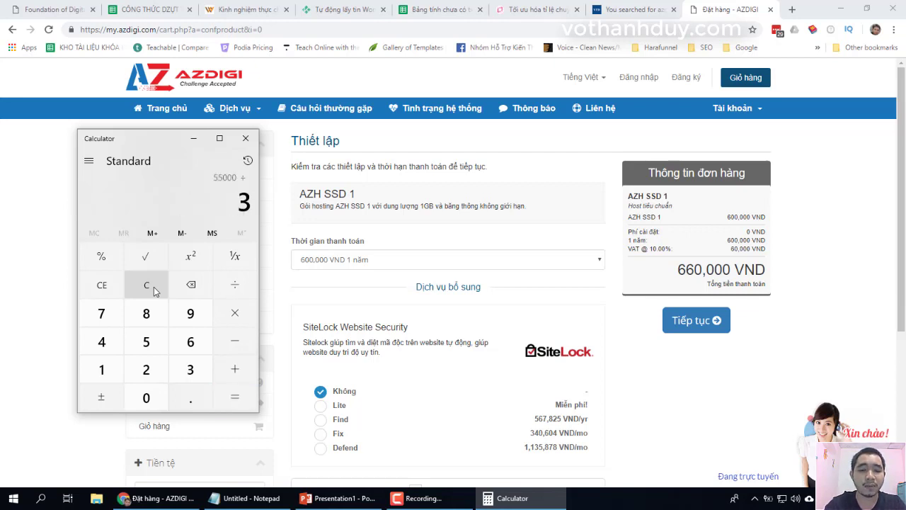
pyautogui.press('Return')
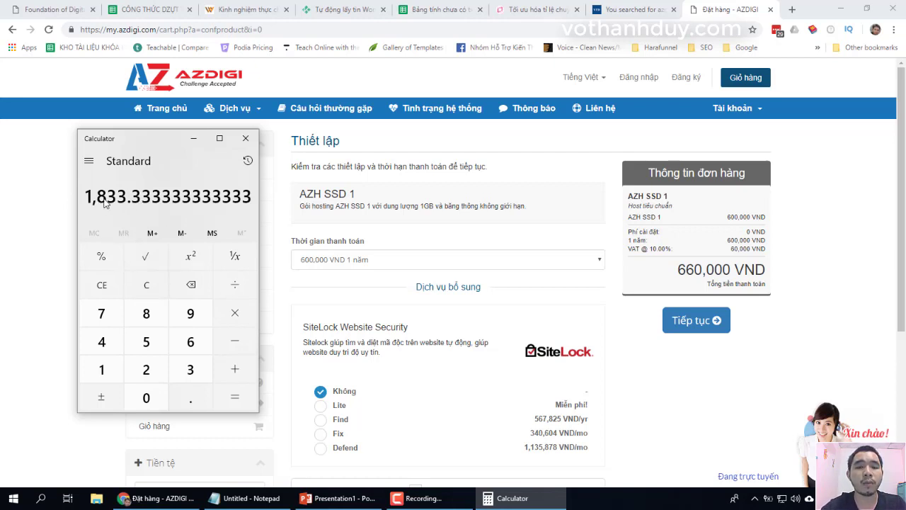
pyautogui.click(524, 497)
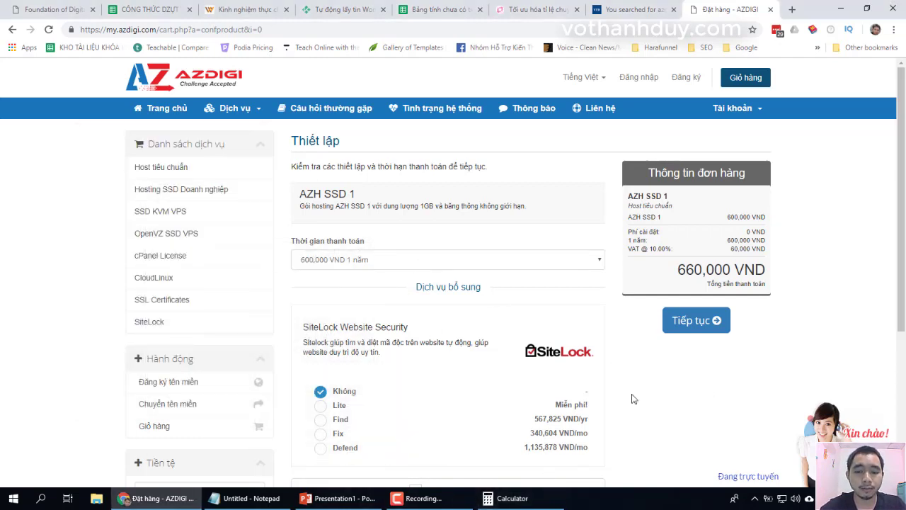
pyautogui.scroll(-1, 634, 400)
pyautogui.scroll(-3, 634, 399)
# - Proceed to the biquyetkhoinghieponline.com 1-year registration review, briefly checking the account menu
pyautogui.scroll(2, 634, 399)
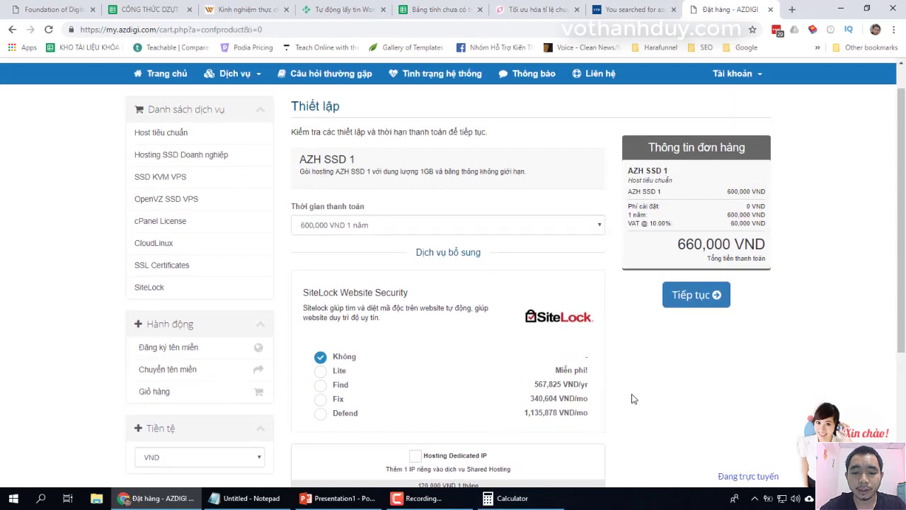
pyautogui.click(688, 301)
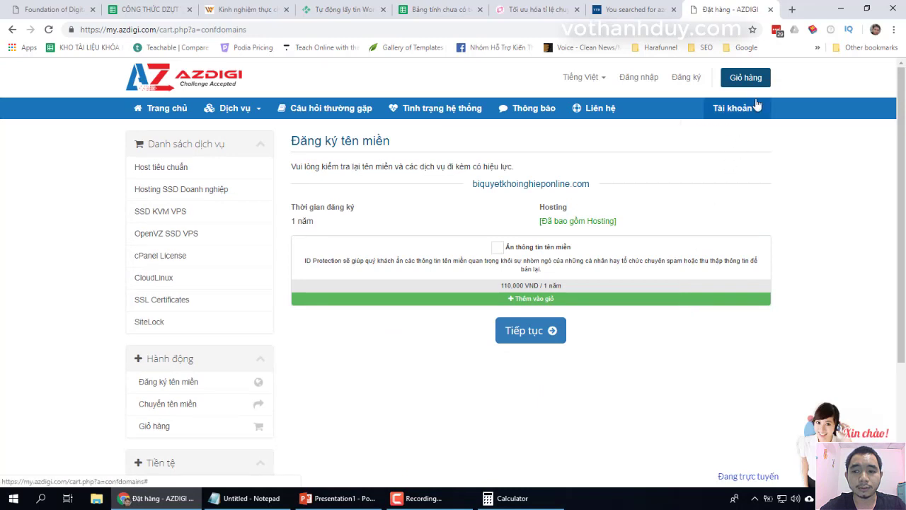
pyautogui.click(754, 106)
pyautogui.click(683, 309)
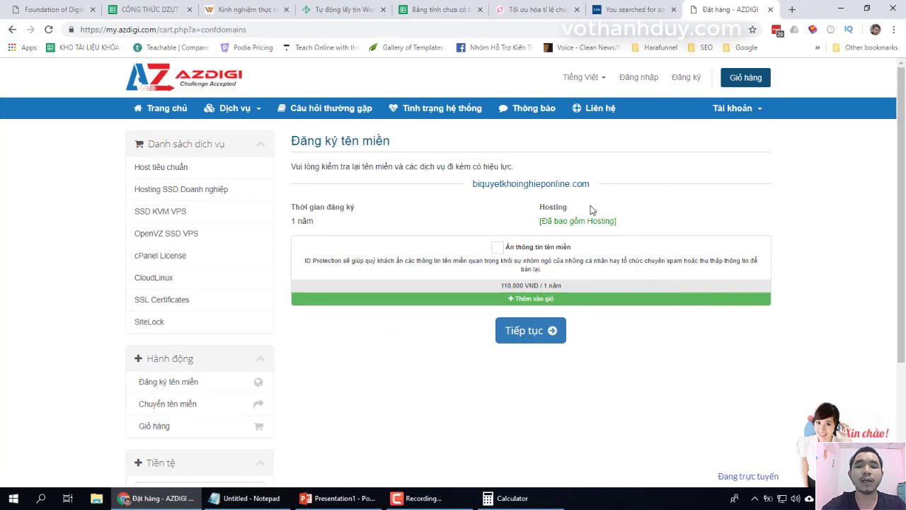
# - Open the confirmation cart: AZH SSD 1 600,000 VND plus domain 275,000 VND, totalling 935,000 VND
pyautogui.click(549, 338)
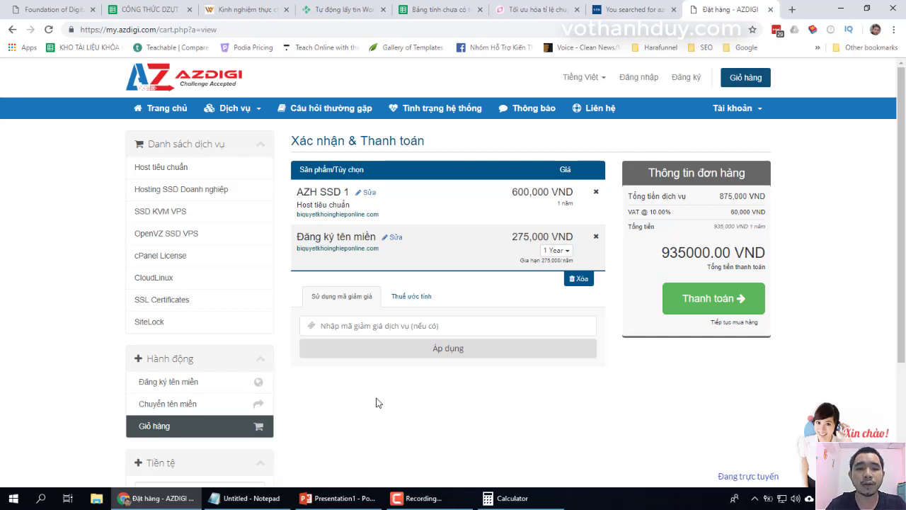
# - Apply discount code VTDBLOG10 to cut the total to 869,000 VND, then proceed to checkout
pyautogui.click(386, 327)
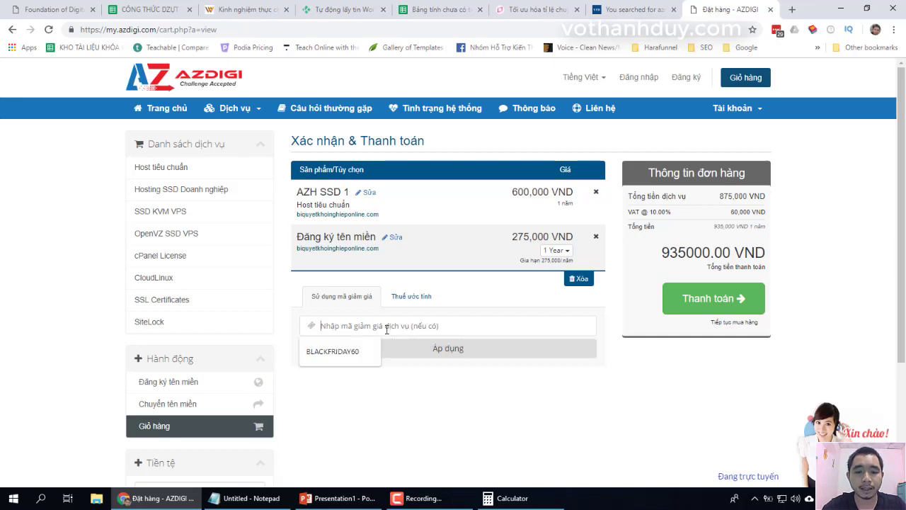
pyautogui.write('V')
pyautogui.press('BackSpace')
pyautogui.write('VTDBLOG')
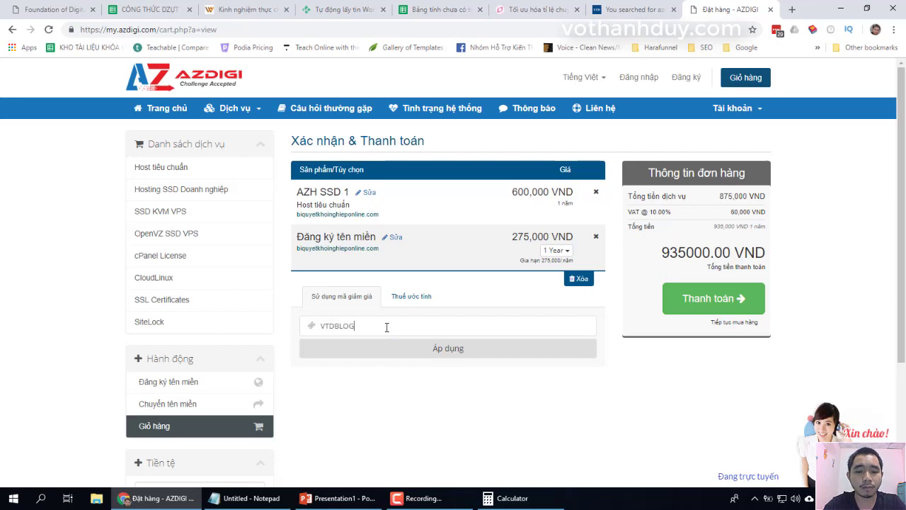
pyautogui.write('10')
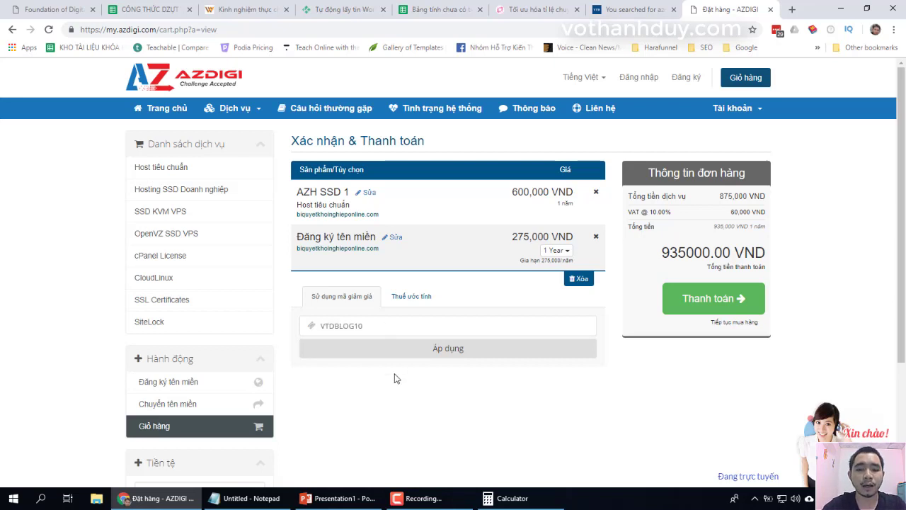
pyautogui.moveTo(378, 327); pyautogui.dragTo(309, 325)
pyautogui.click(346, 415)
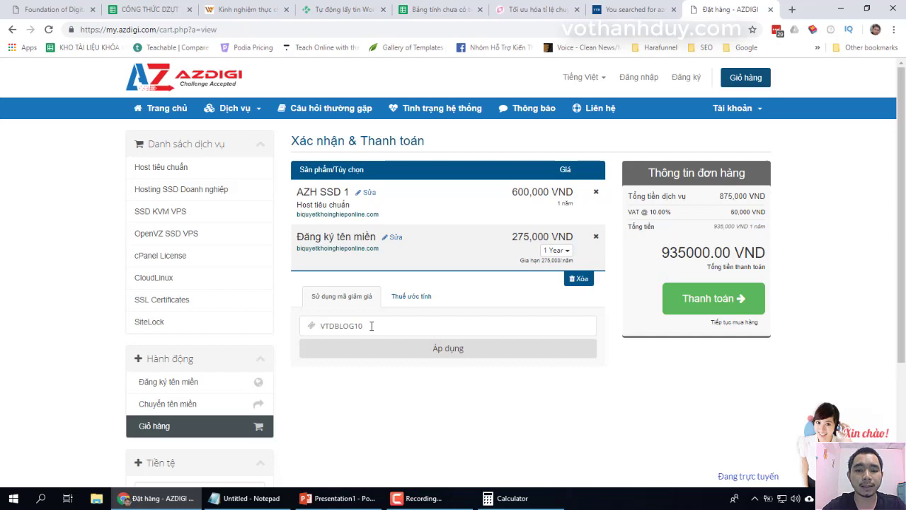
pyautogui.click(393, 353)
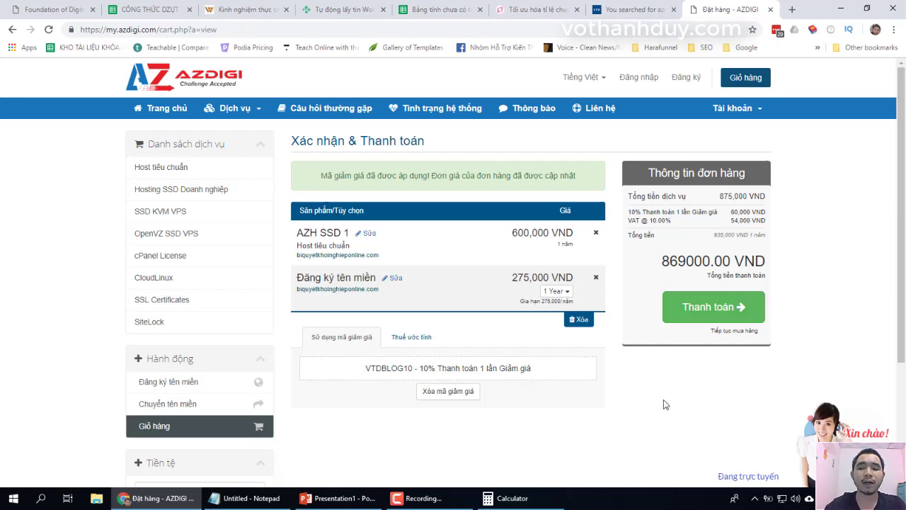
pyautogui.click(711, 315)
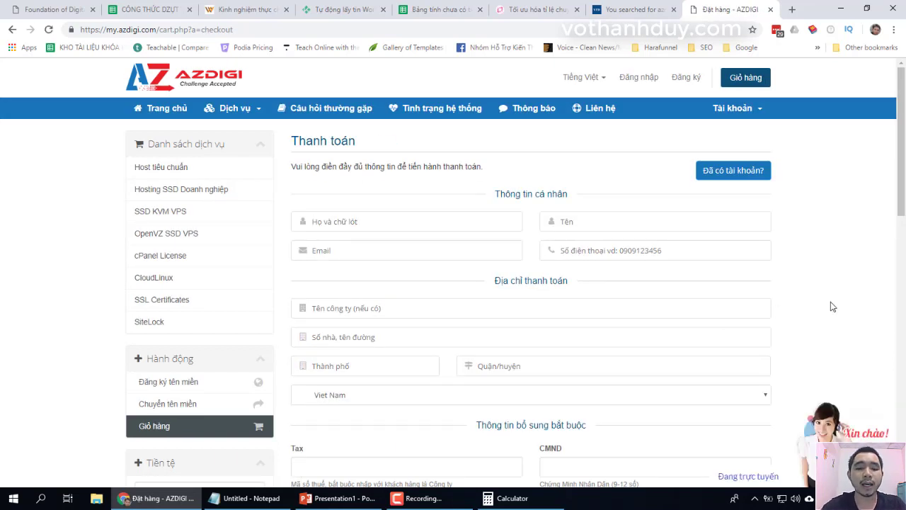
# - Scroll down the checkout page to reveal the personal and billing information fields
pyautogui.scroll(-2, 821, 290)
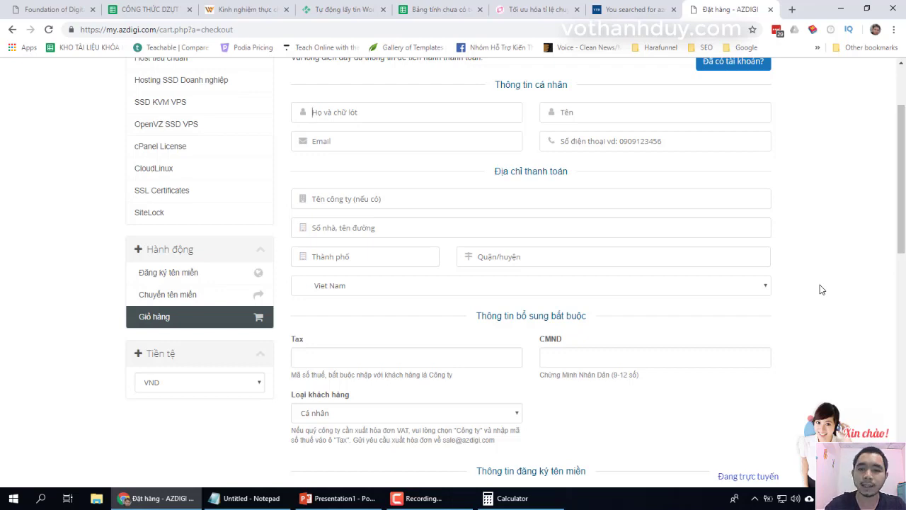
# - Enter the customer's surname, middle name and given name on the checkout form
pyautogui.click(755, 498)
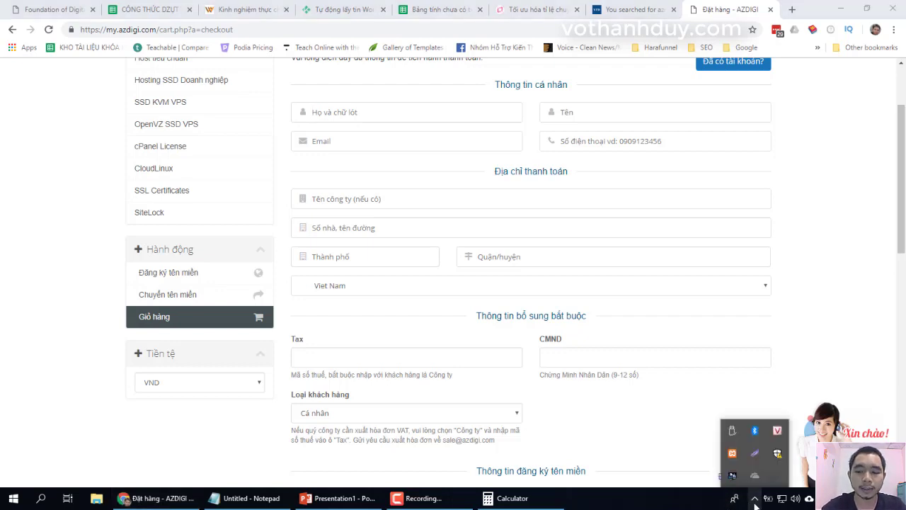
pyautogui.click(820, 269)
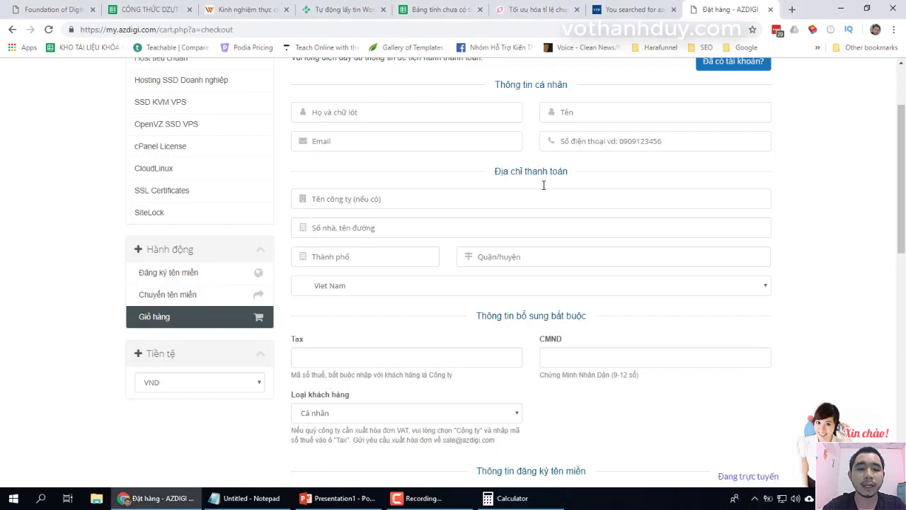
pyautogui.click(406, 113)
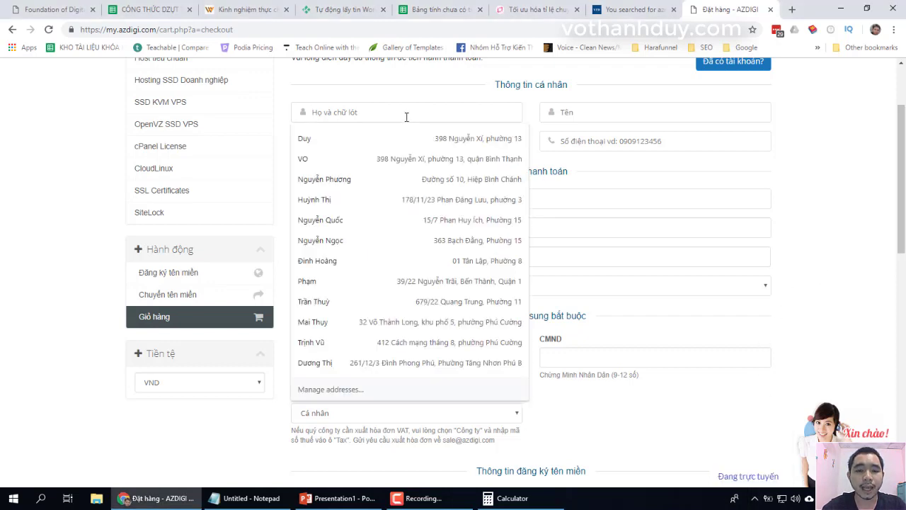
pyautogui.click(407, 100)
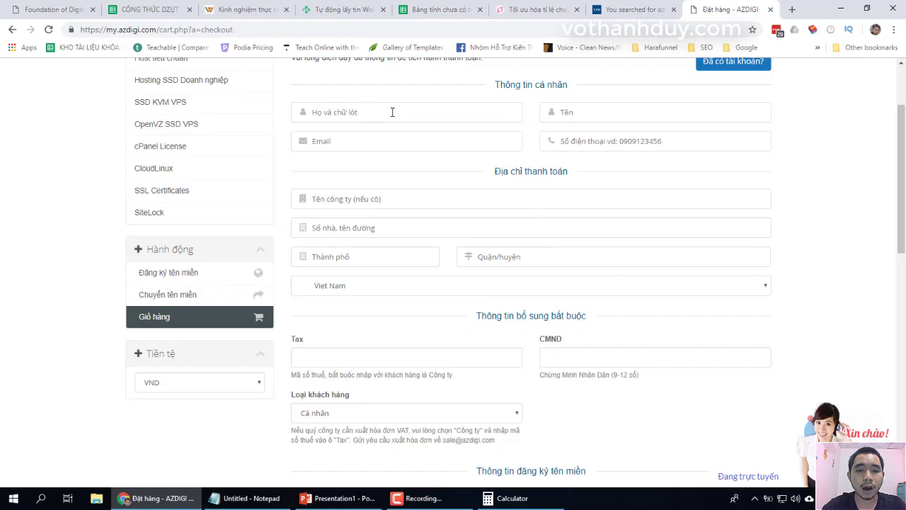
pyautogui.click(392, 112)
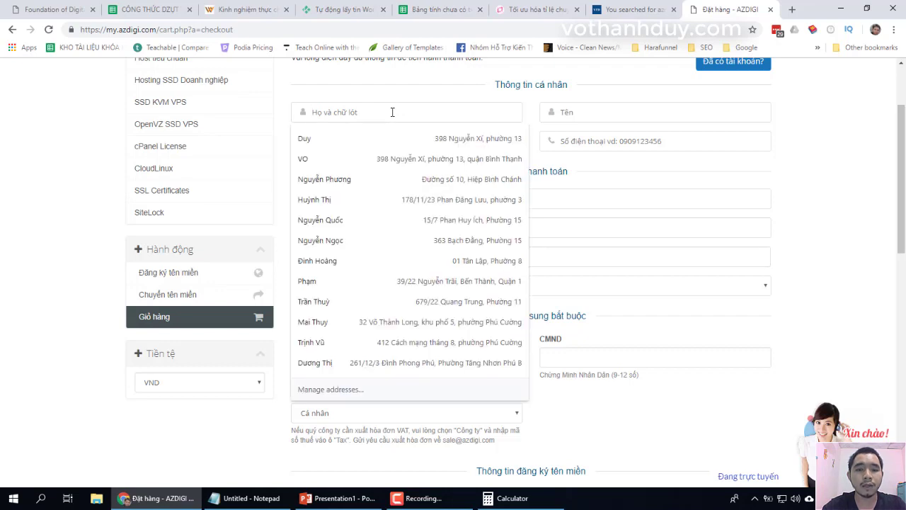
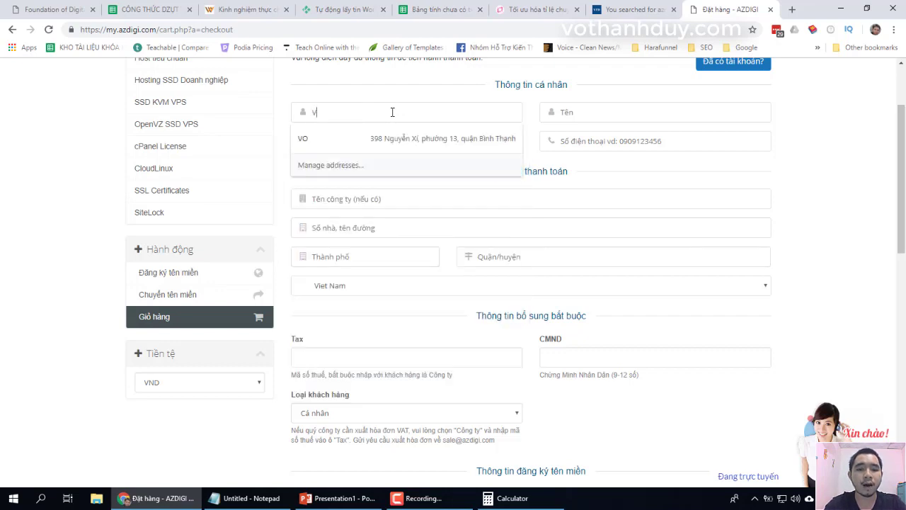
pyautogui.press('Tab')
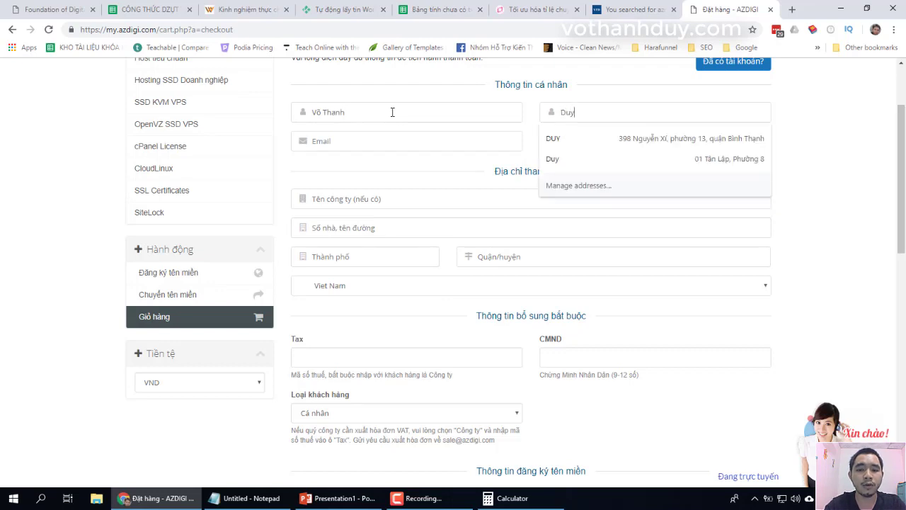
# - Fill in the customer's e-mail address and phone number, dismissing autofill suggestions
pyautogui.press('Tab')
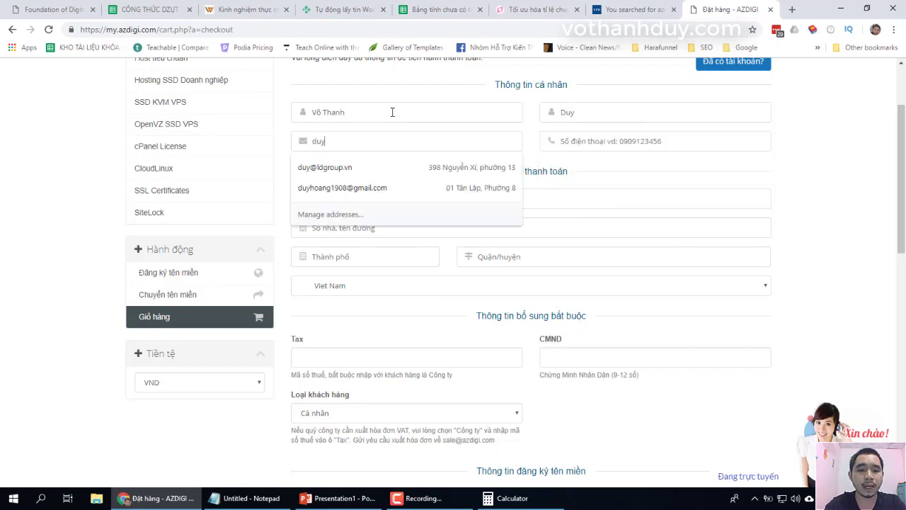
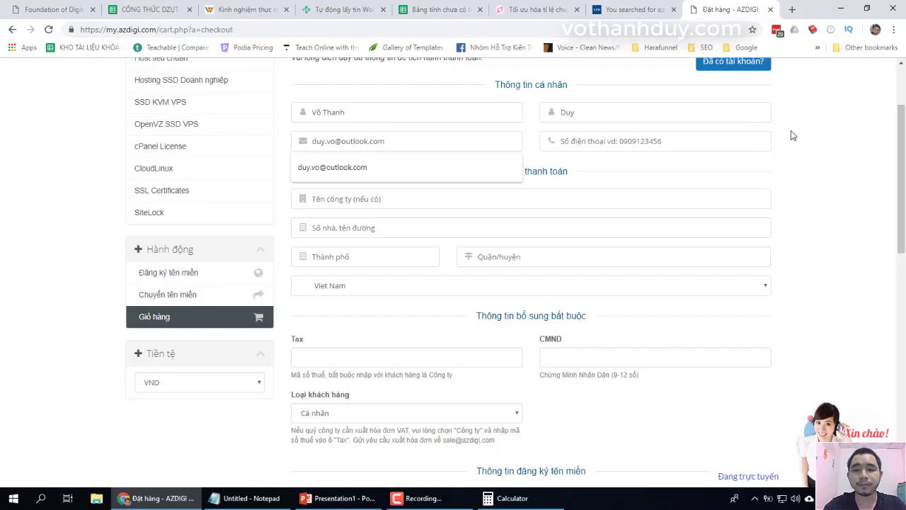
pyautogui.click(735, 136)
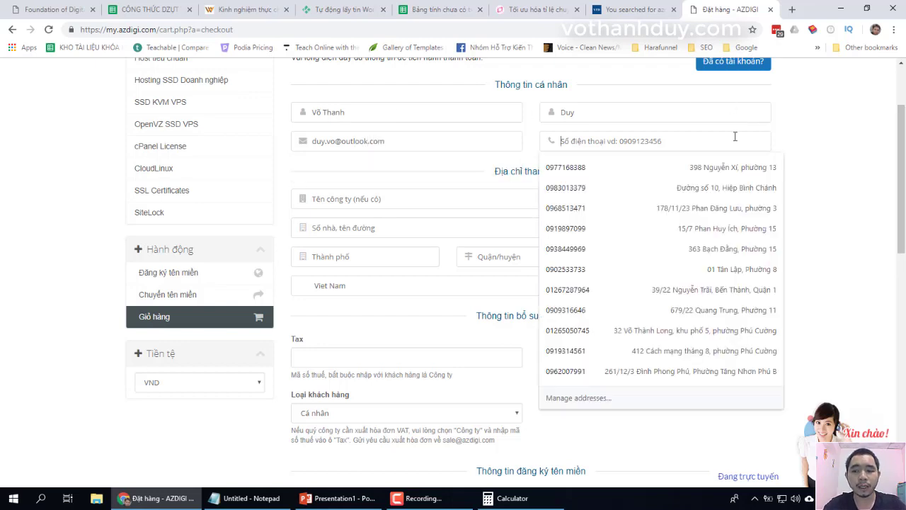
pyautogui.press('Escape')
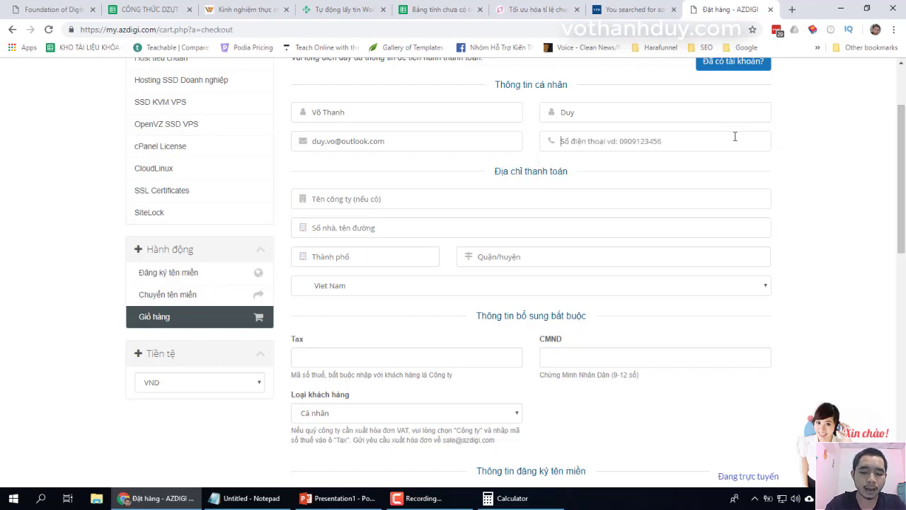
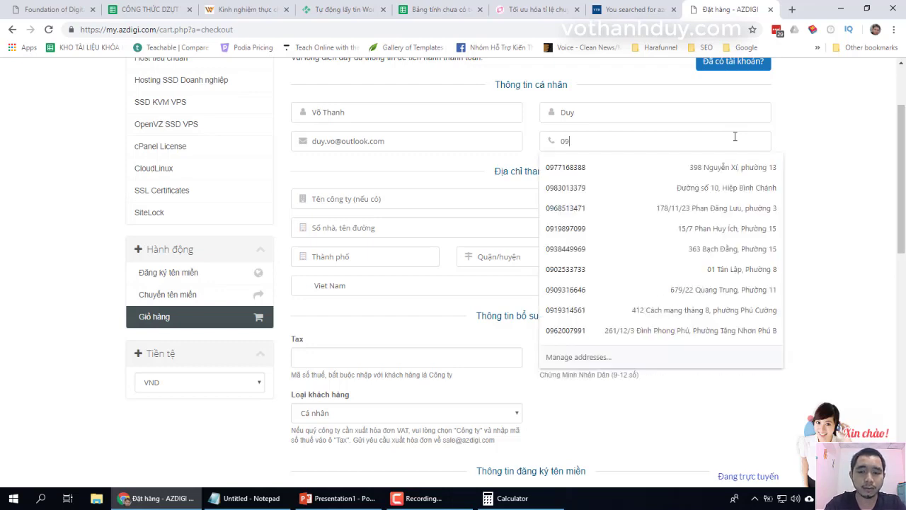
pyautogui.click(822, 174)
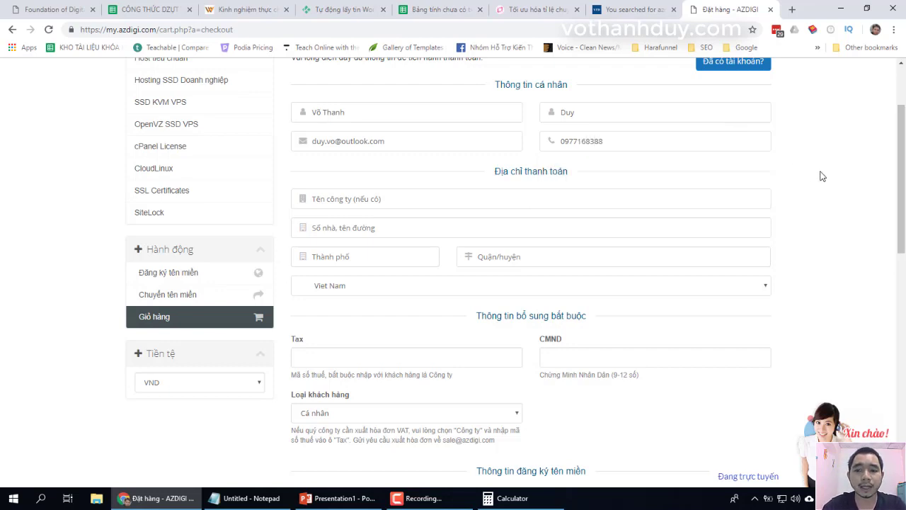
pyautogui.moveTo(902, 200); pyautogui.dragTo(901, 224)
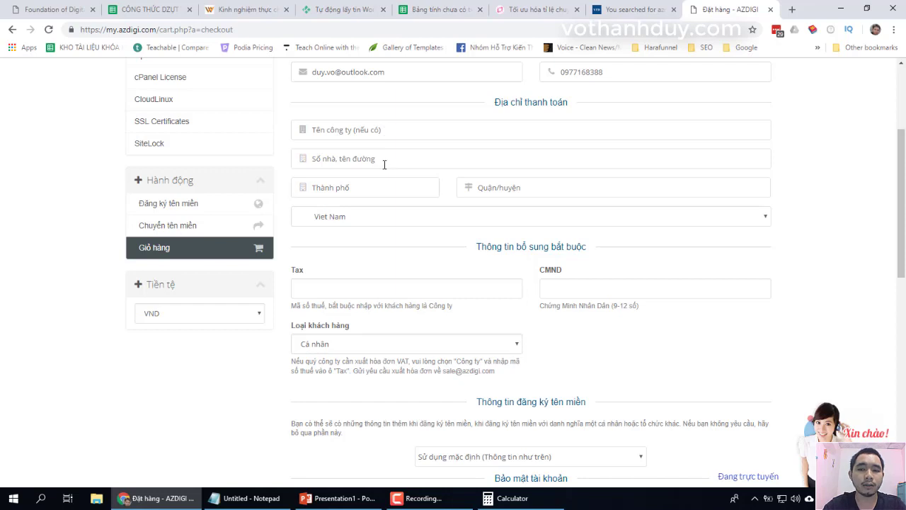
# - Autofill the billing street address, city and district from a saved address, keeping Viet Nam as country
pyautogui.click(369, 156)
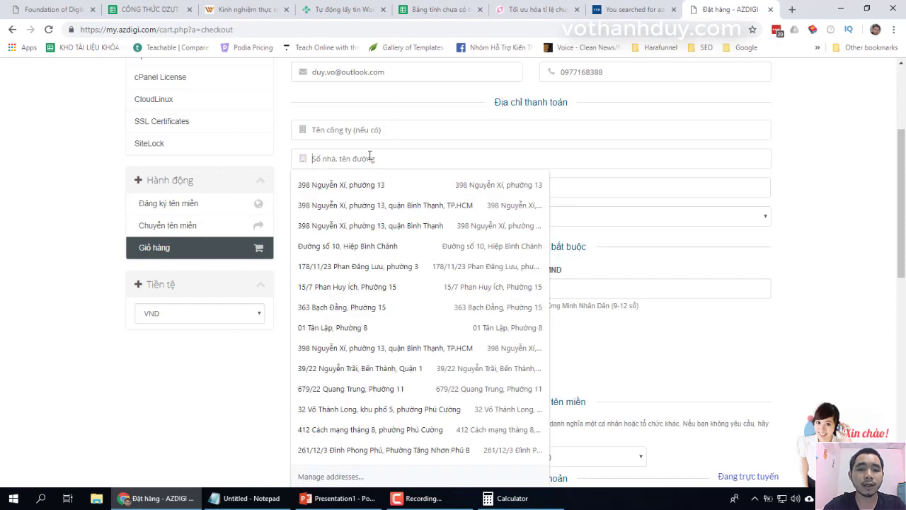
pyautogui.click(372, 205)
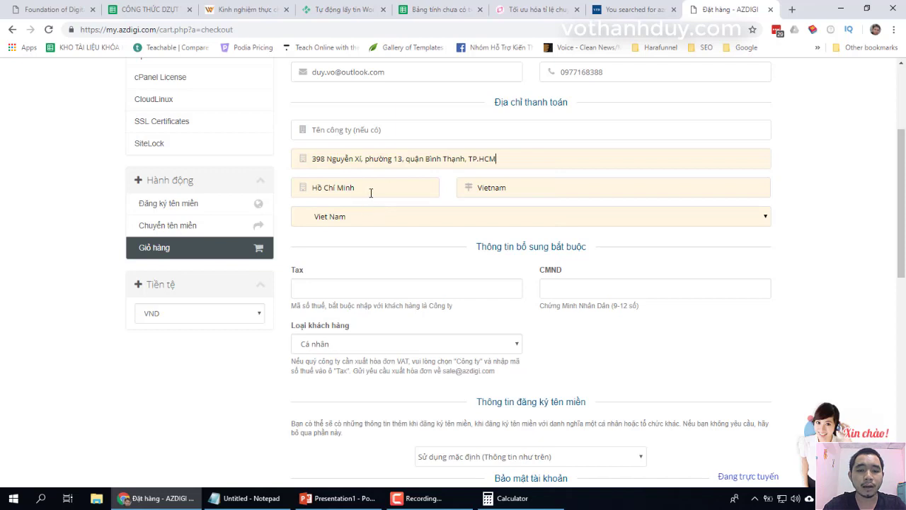
pyautogui.click(371, 194)
pyautogui.click(389, 184)
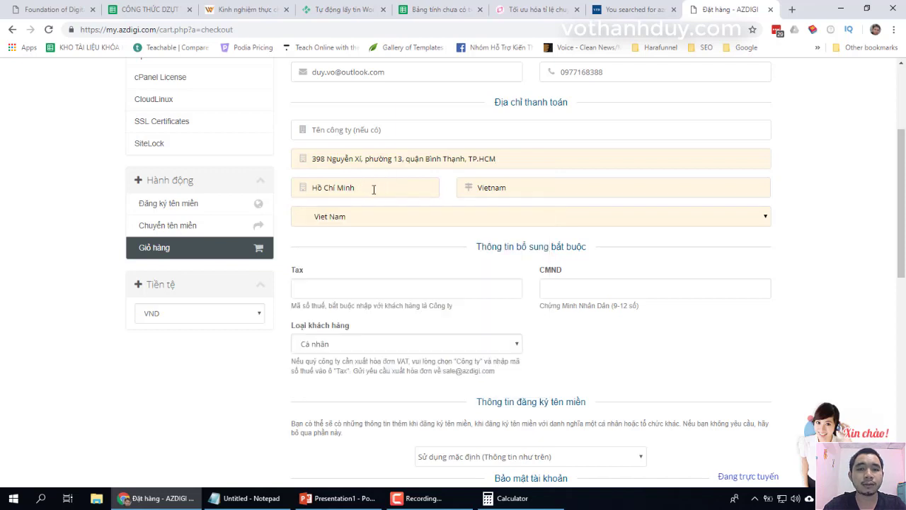
pyautogui.click(527, 188)
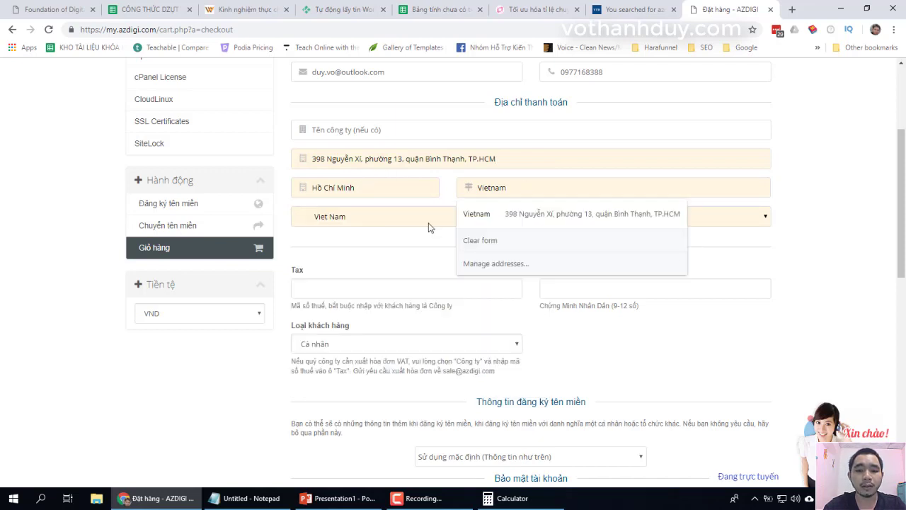
pyautogui.click(386, 221)
pyautogui.click(386, 221)
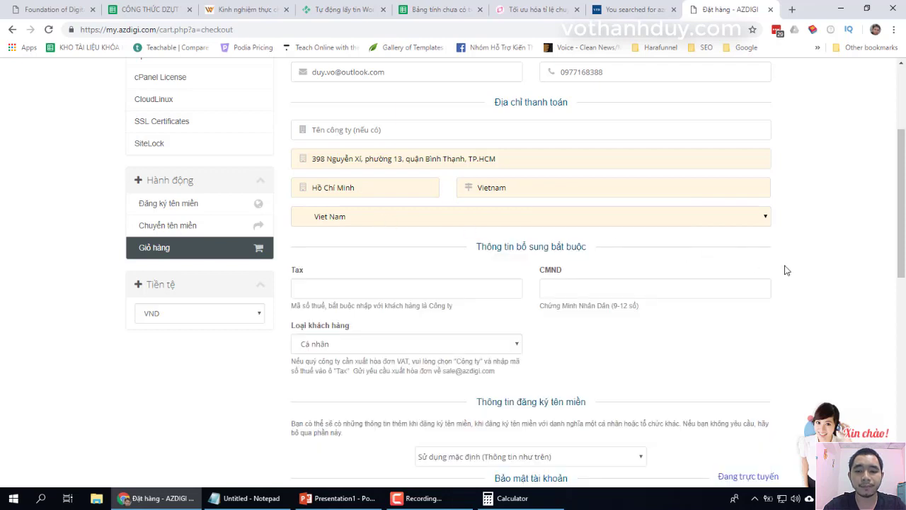
pyautogui.moveTo(903, 214); pyautogui.dragTo(902, 270)
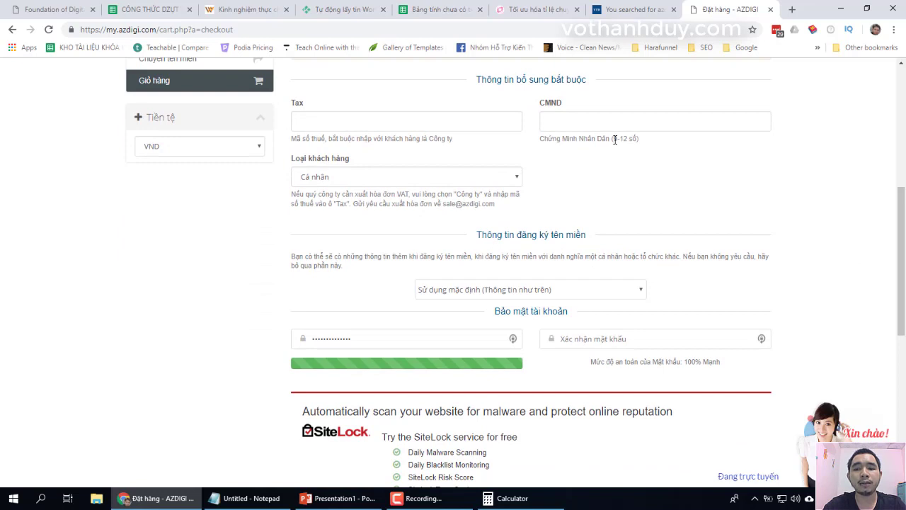
pyautogui.click(574, 119)
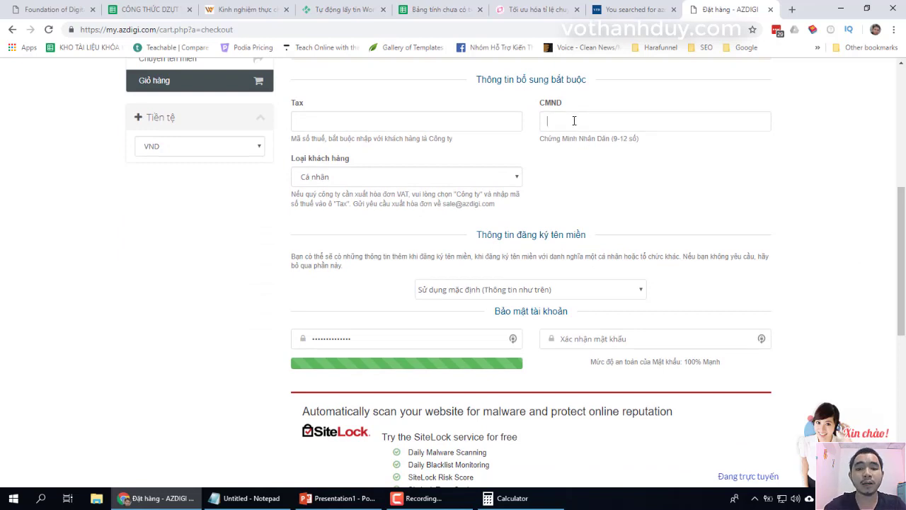
pyautogui.click(334, 180)
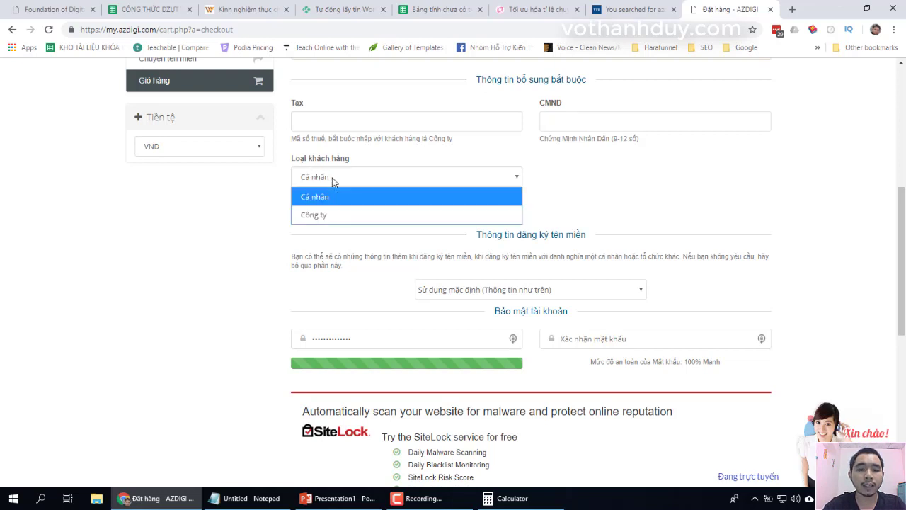
pyautogui.click(329, 198)
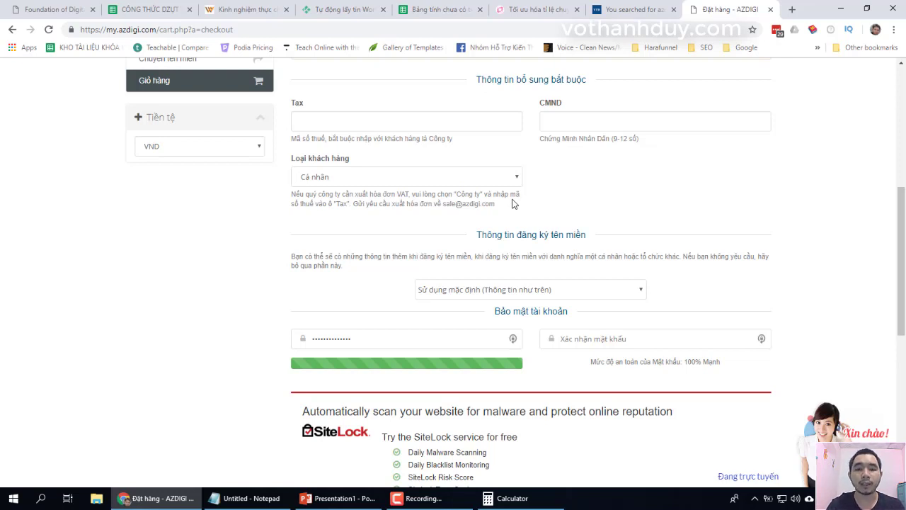
pyautogui.click(386, 177)
pyautogui.click(353, 216)
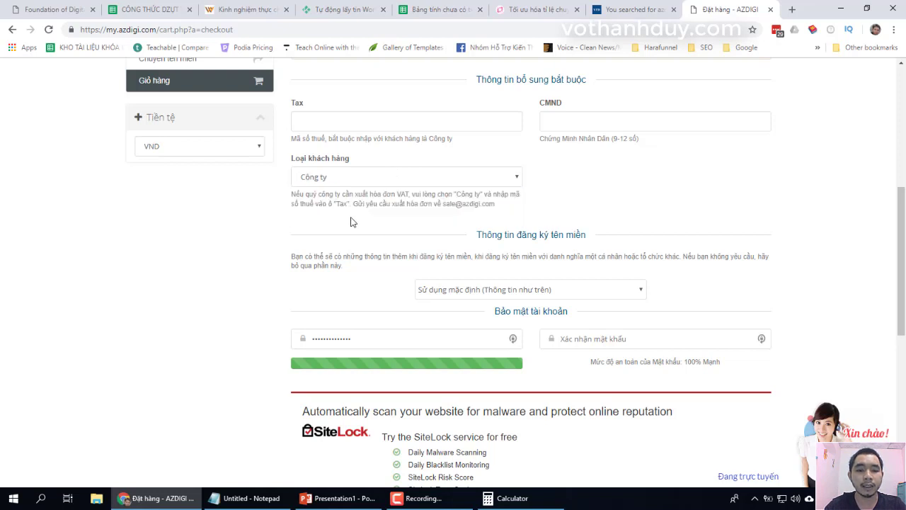
pyautogui.click(335, 179)
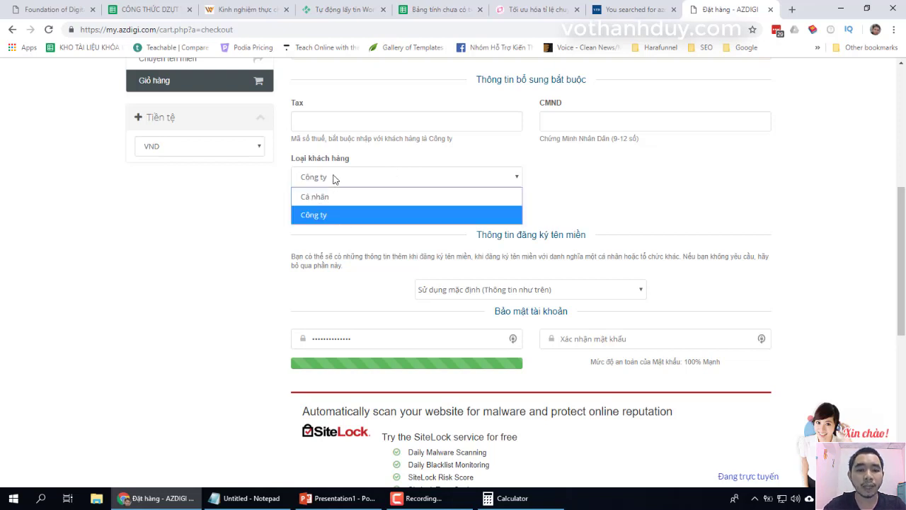
pyautogui.click(562, 200)
pyautogui.moveTo(899, 242); pyautogui.dragTo(889, 164)
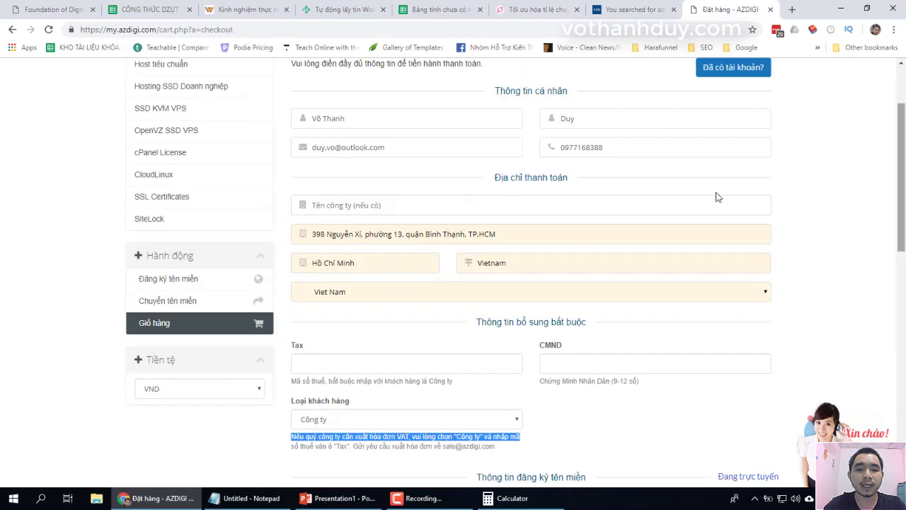
pyautogui.click(451, 206)
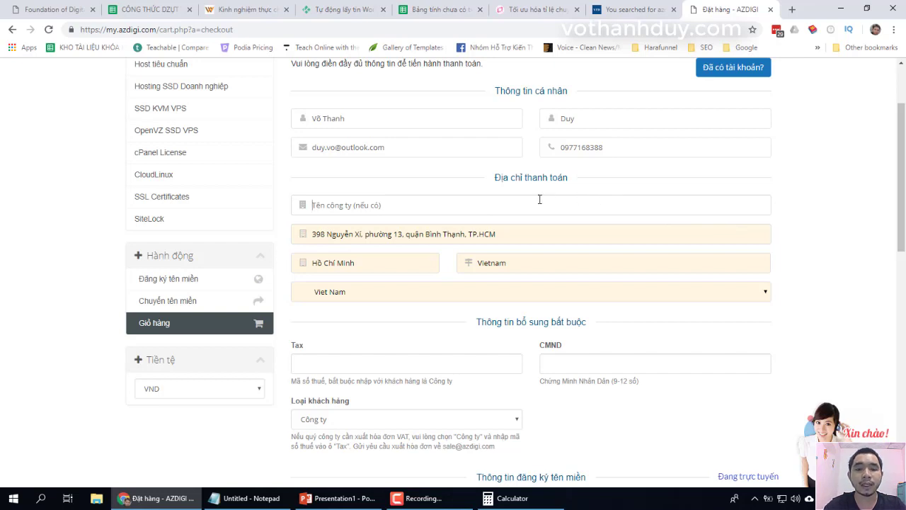
pyautogui.moveTo(900, 184); pyautogui.dragTo(899, 263)
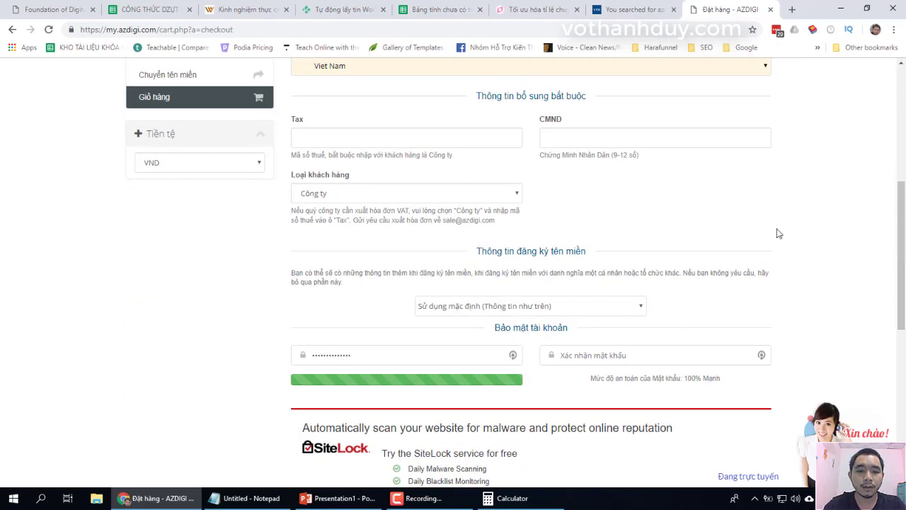
pyautogui.click(439, 199)
pyautogui.click(423, 213)
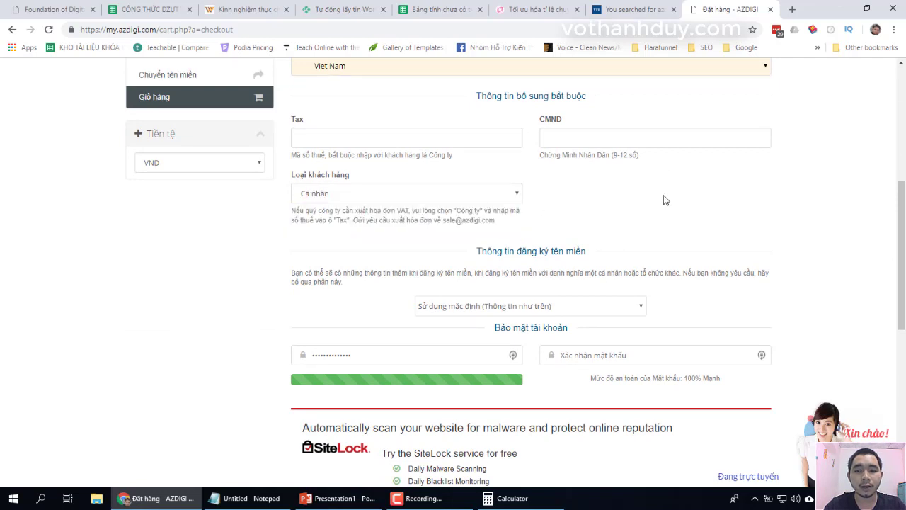
pyautogui.moveTo(904, 226); pyautogui.dragTo(890, 259)
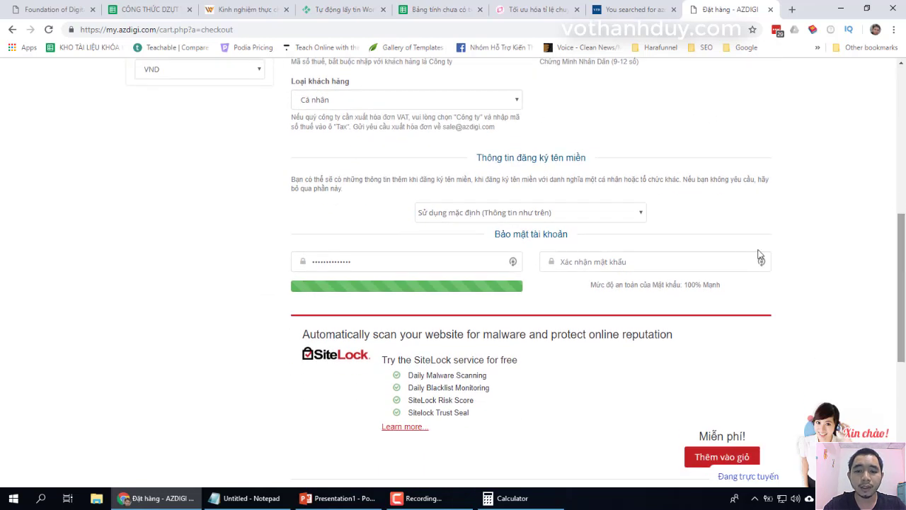
pyautogui.click(524, 211)
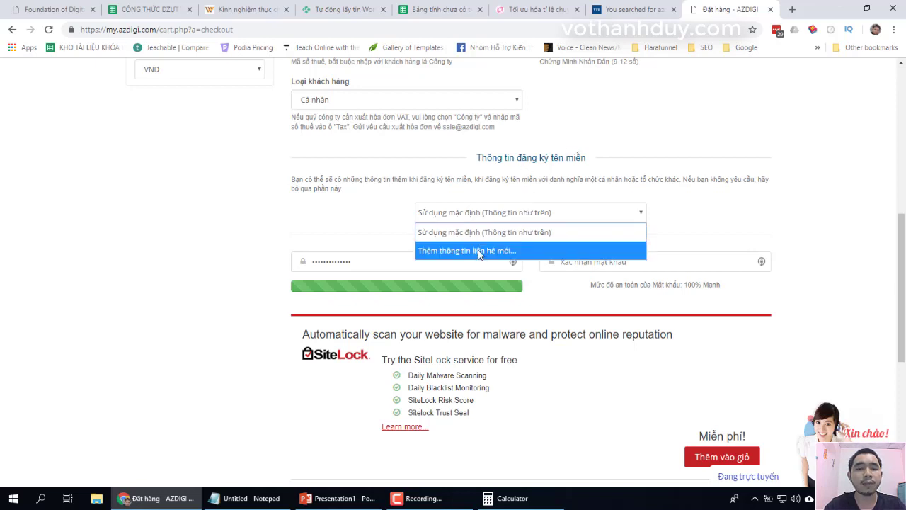
pyautogui.click(492, 233)
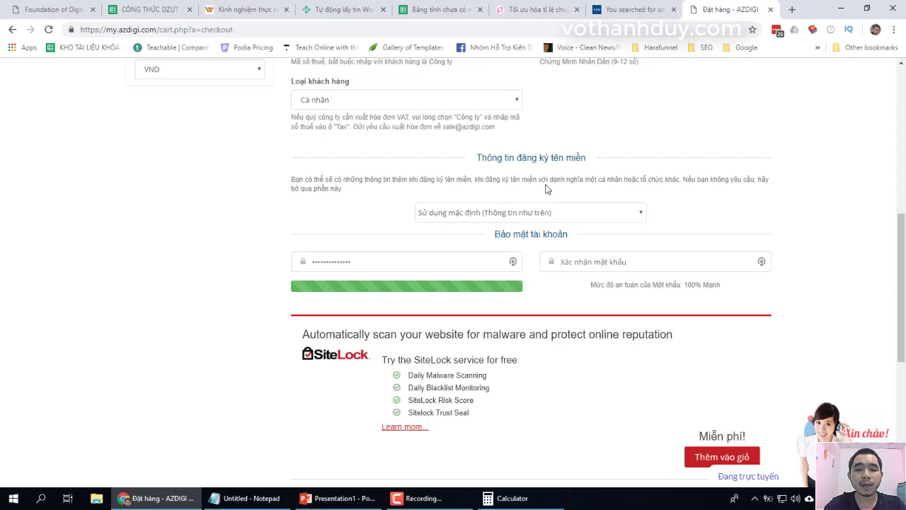
pyautogui.click(515, 216)
pyautogui.click(484, 252)
pyautogui.click(480, 219)
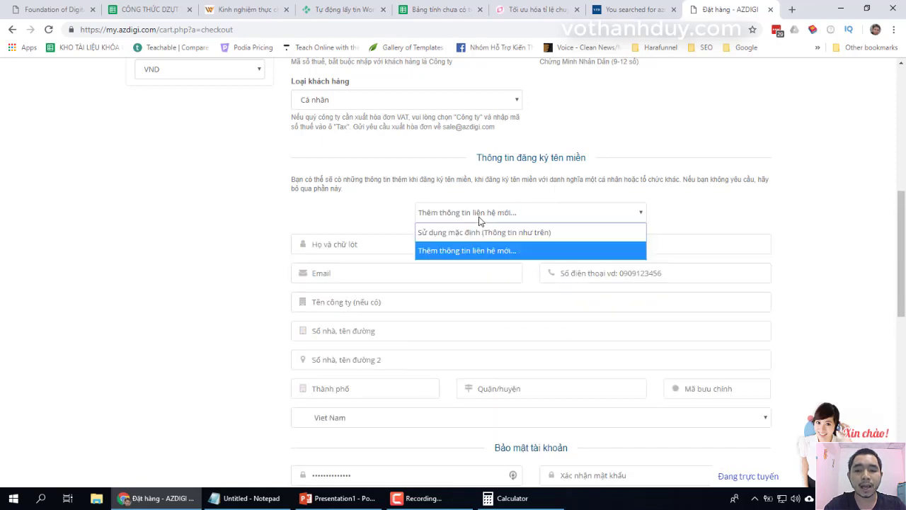
pyautogui.click(472, 233)
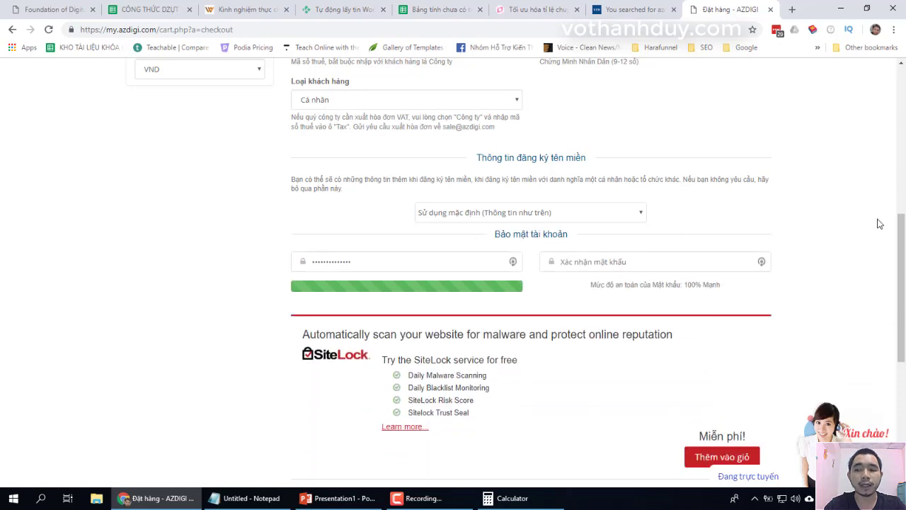
pyautogui.moveTo(903, 244); pyautogui.dragTo(903, 182)
pyautogui.scroll(2, 903, 157)
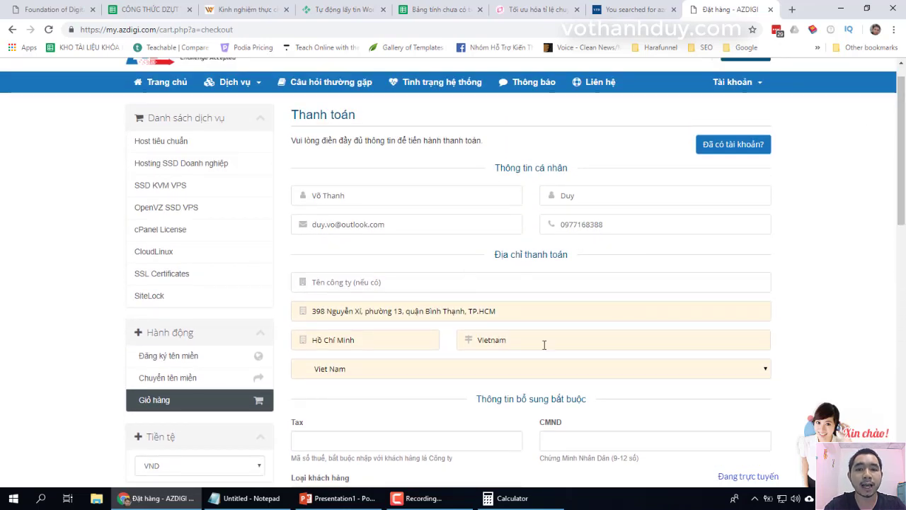
pyautogui.moveTo(903, 152); pyautogui.dragTo(904, 308)
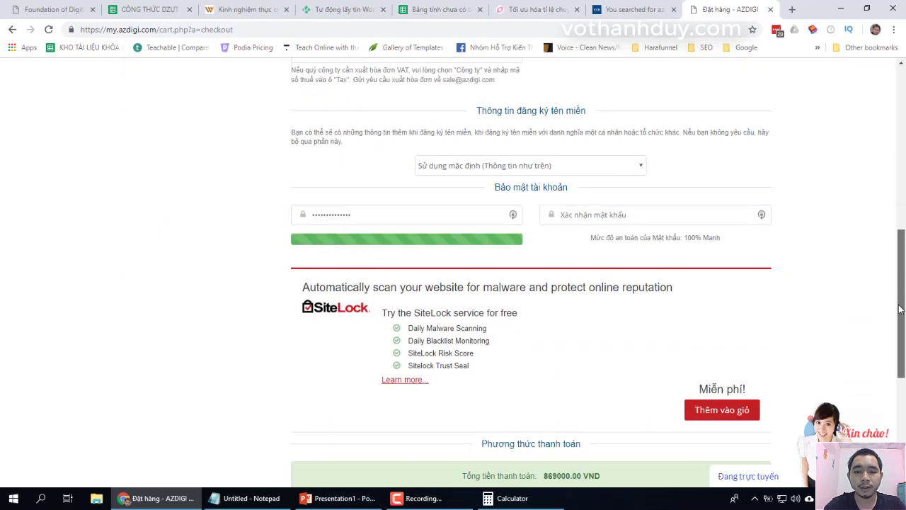
pyautogui.moveTo(388, 209); pyautogui.dragTo(83, 273)
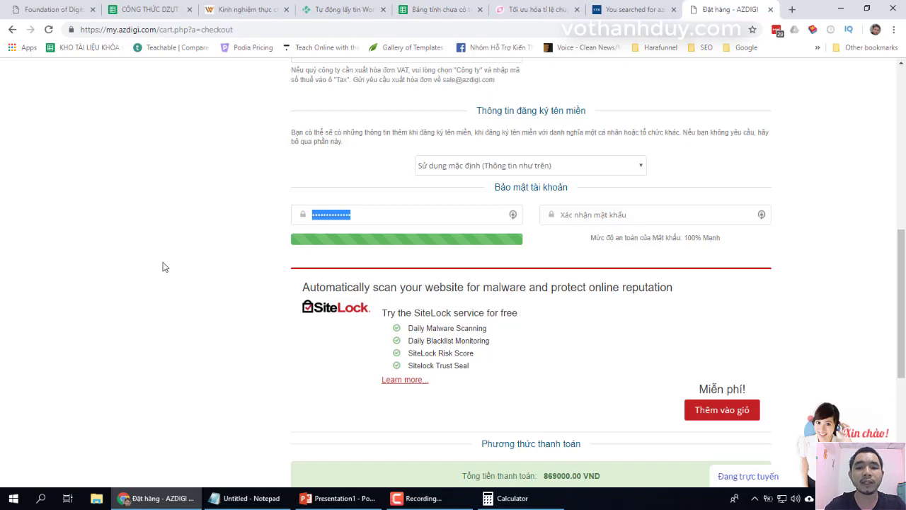
pyautogui.click(386, 193)
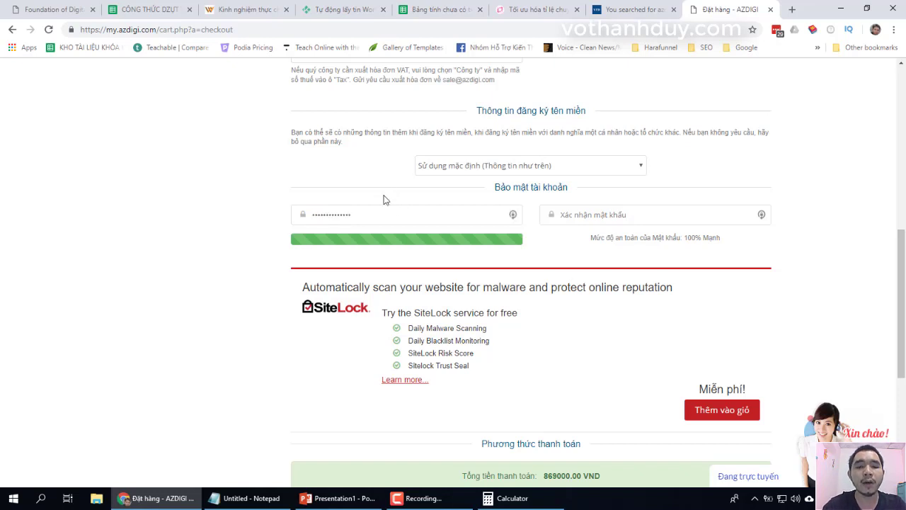
pyautogui.moveTo(360, 214); pyautogui.dragTo(248, 222)
pyautogui.click(231, 222)
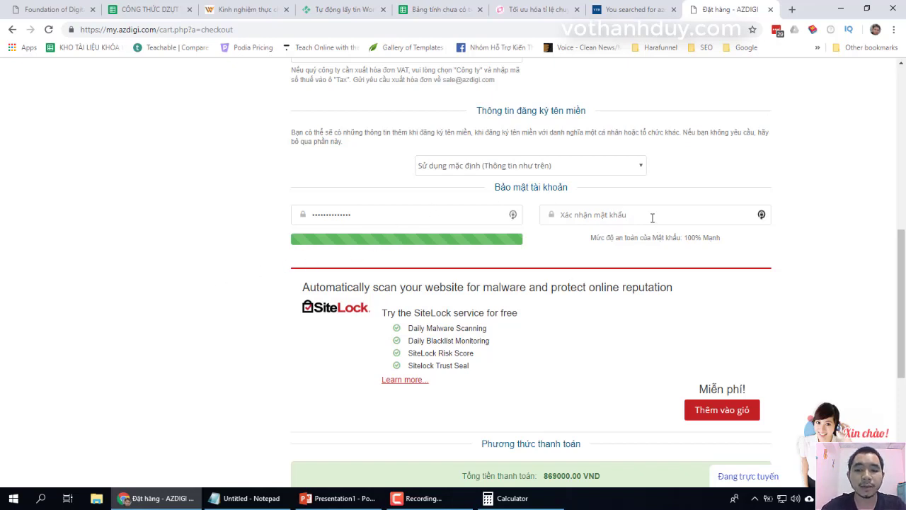
pyautogui.scroll(-3, 823, 276)
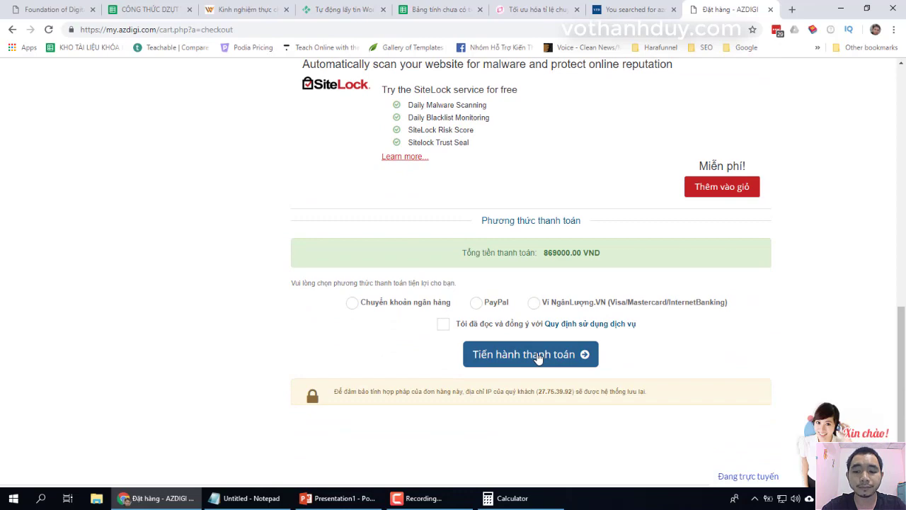
pyautogui.scroll(4, 853, 183)
pyautogui.scroll(6, 855, 183)
pyautogui.scroll(-2, 855, 183)
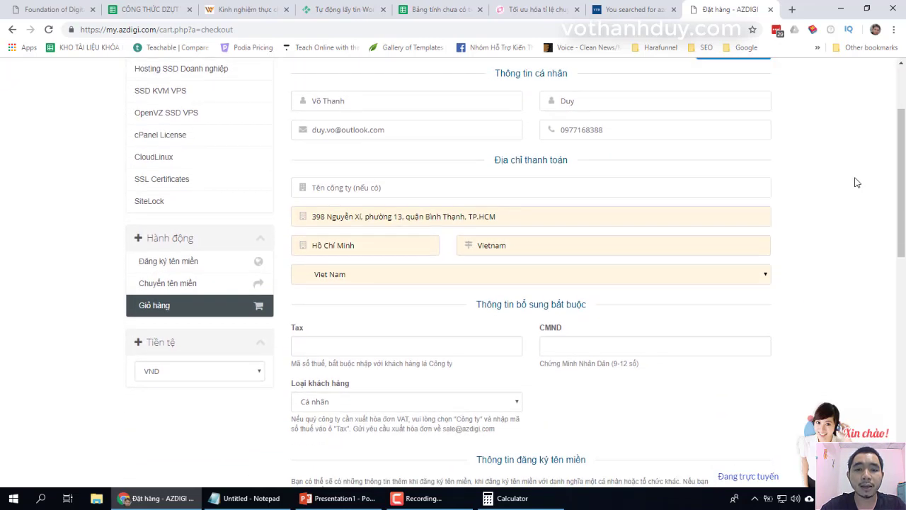
pyautogui.scroll(-2, 855, 182)
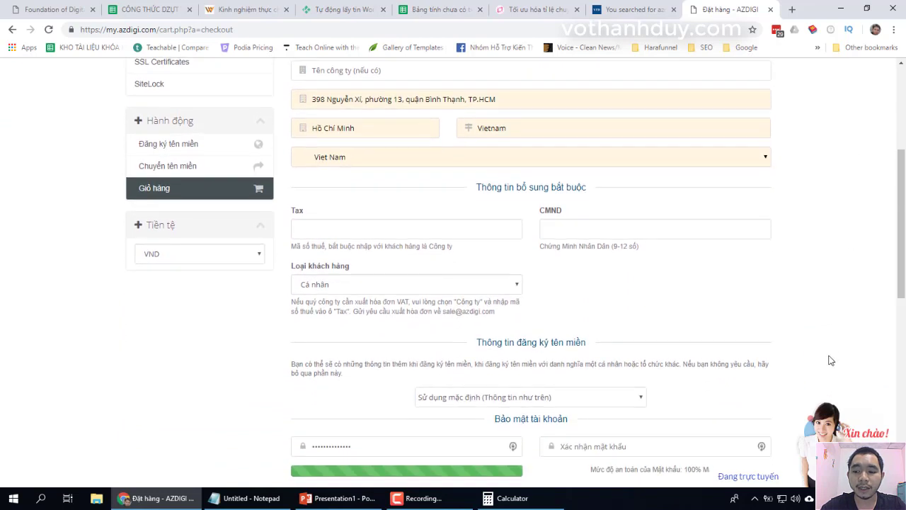
pyautogui.click(755, 498)
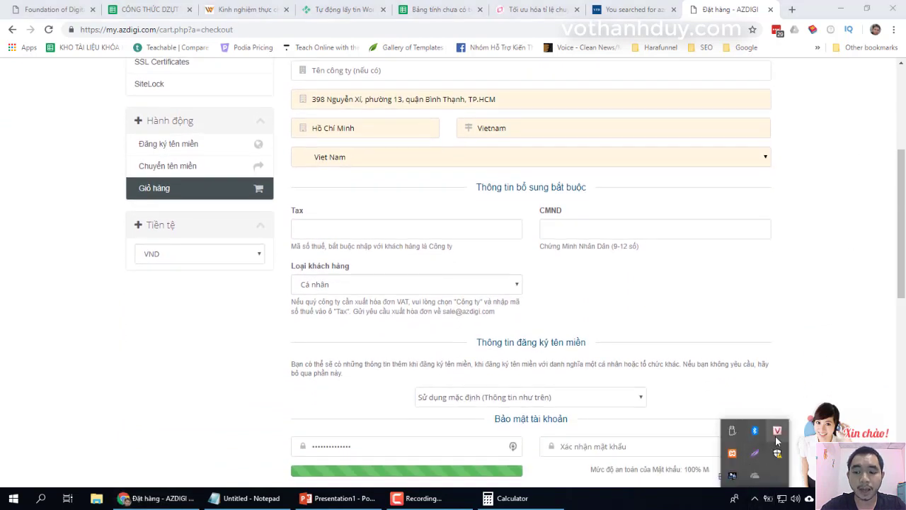
pyautogui.click(879, 286)
pyautogui.moveTo(904, 251); pyautogui.dragTo(903, 355)
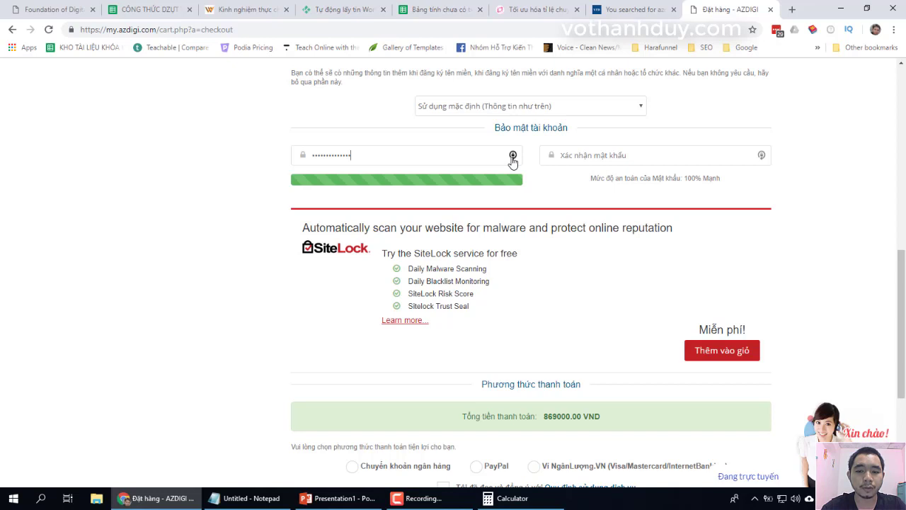
# - Replace the LastPass-generated account password with a newly typed strong password, then move to confirmation
pyautogui.click(512, 156)
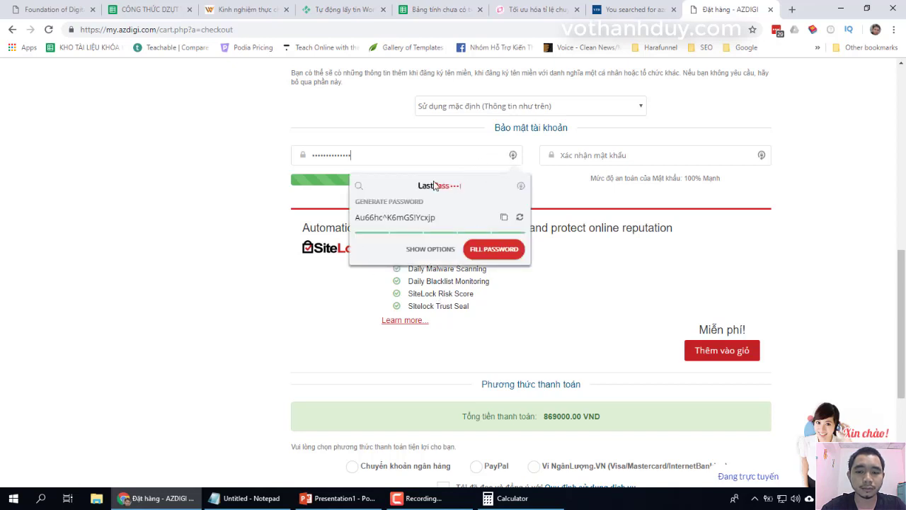
pyautogui.moveTo(443, 217); pyautogui.dragTo(319, 234)
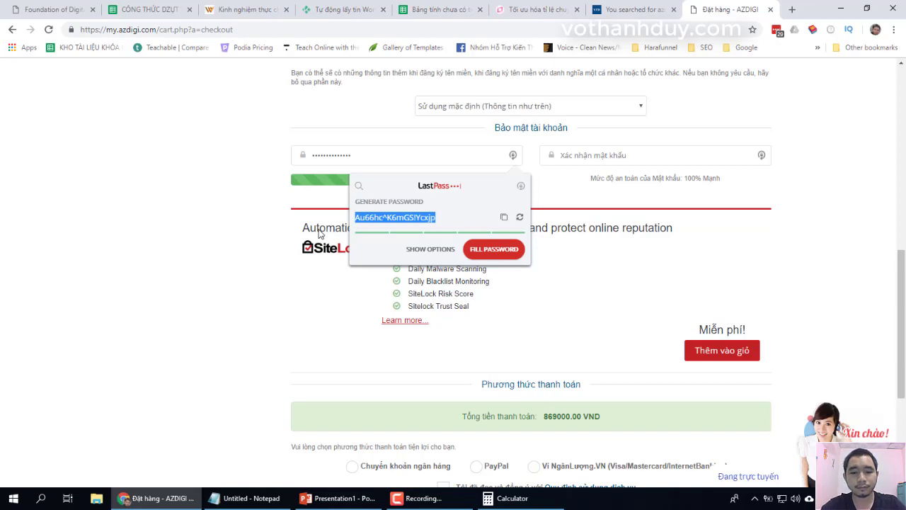
pyautogui.click(275, 202)
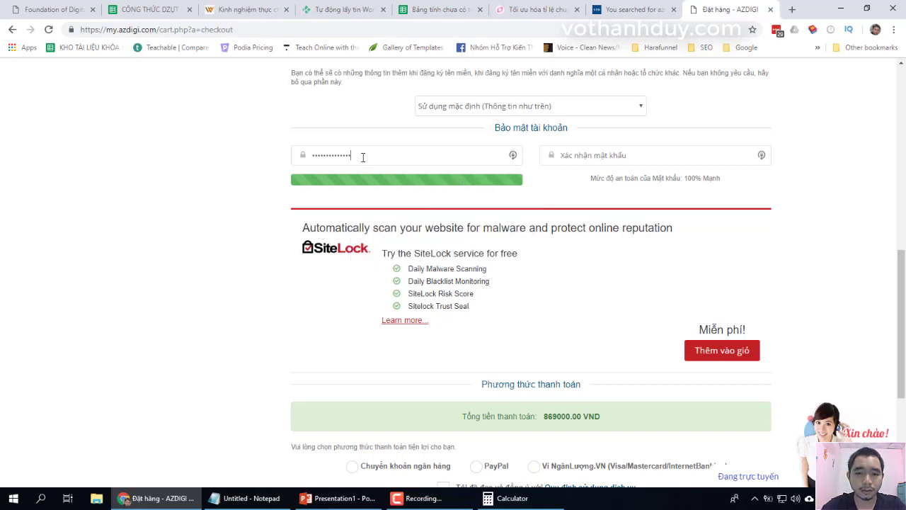
pyautogui.moveTo(415, 155); pyautogui.dragTo(191, 194)
pyautogui.write('••••••••••')
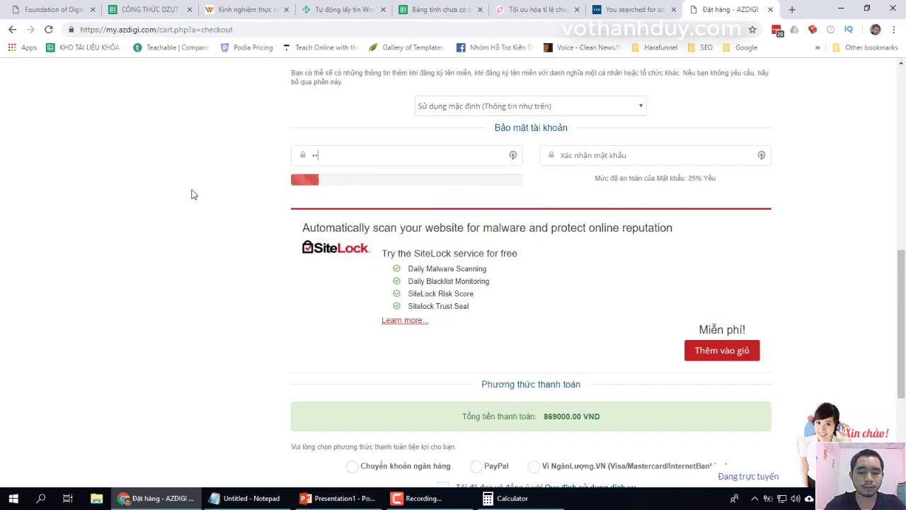
pyautogui.write('••••')
pyautogui.press('Tab')
pyautogui.write('••••••••••••••')
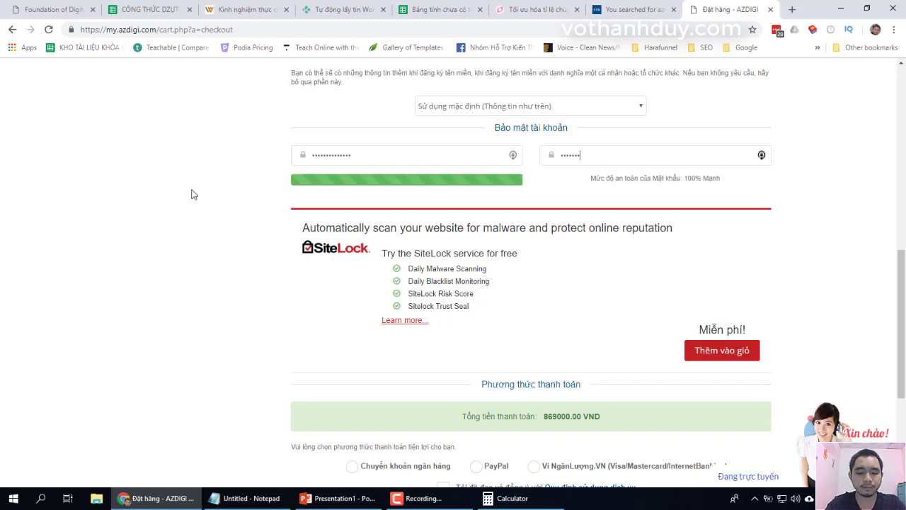